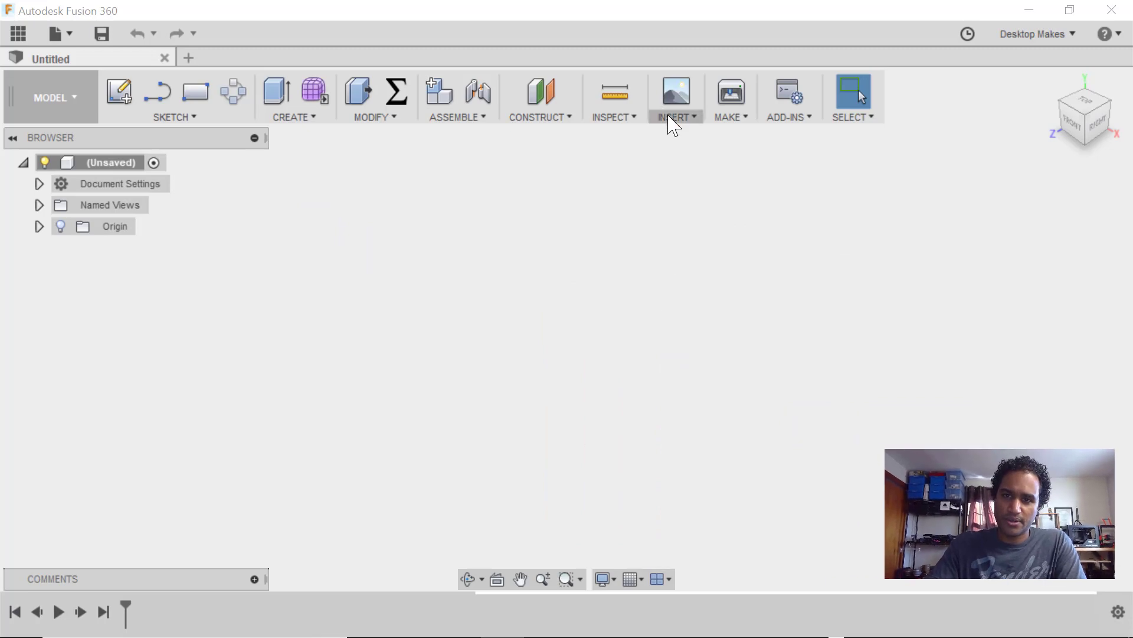
Open Insert McMaster-Carr Component, then move and enlarge its window to show more categories.
{"action": "left_click", "coordinate": [673, 117]}
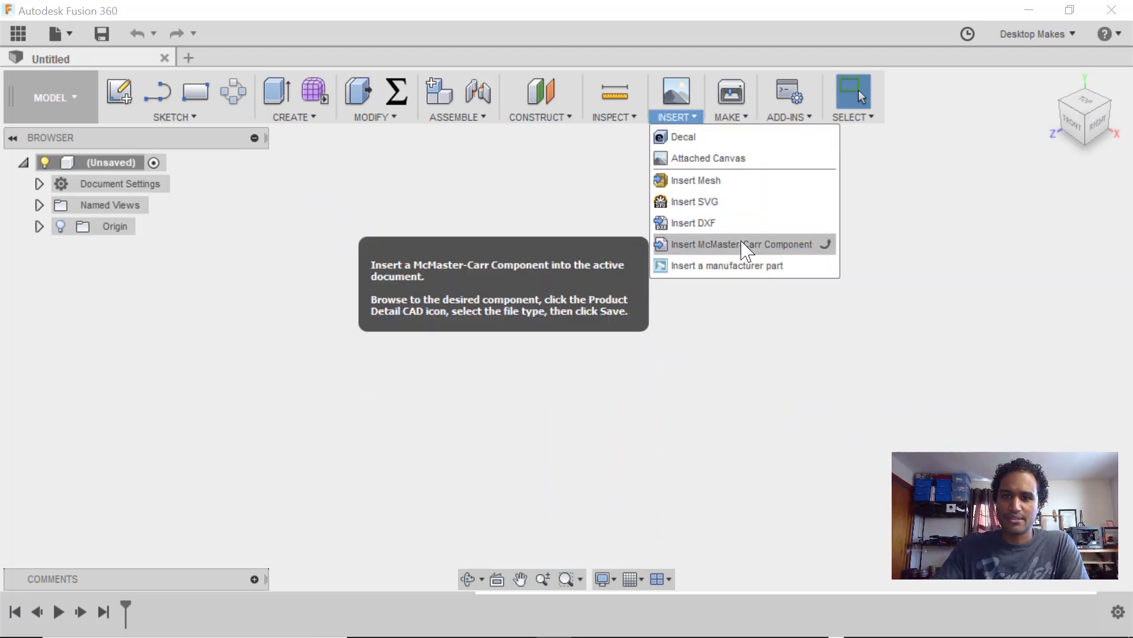
{"action": "left_click", "coordinate": [801, 248]}
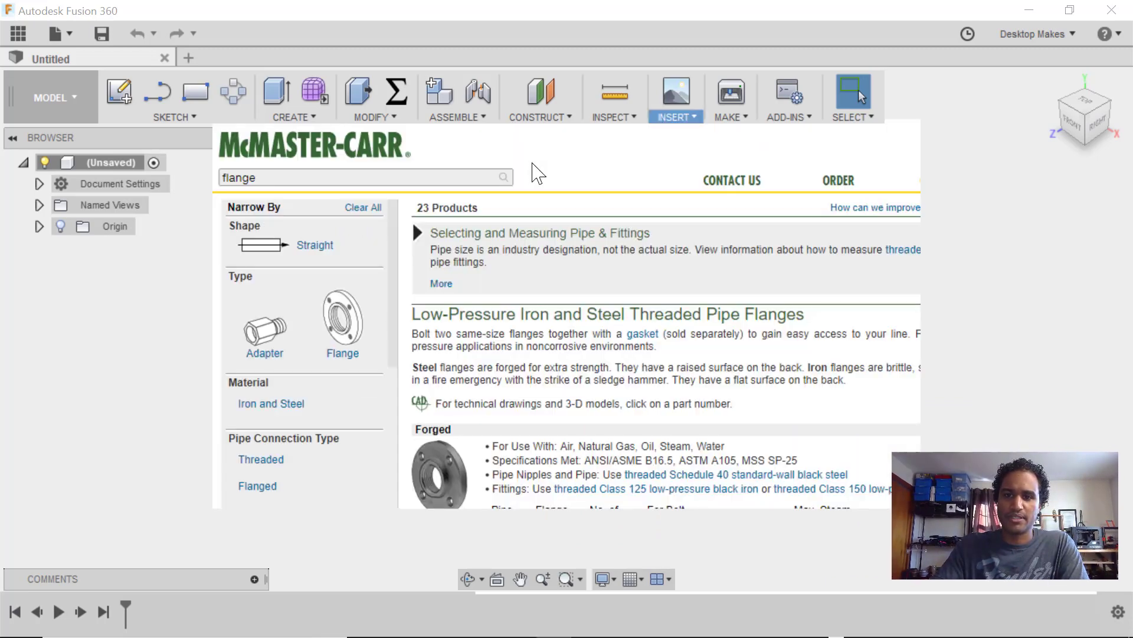
{"action": "left_click_drag", "start_coordinate": [467, 77], "coordinate": [446, 35]}
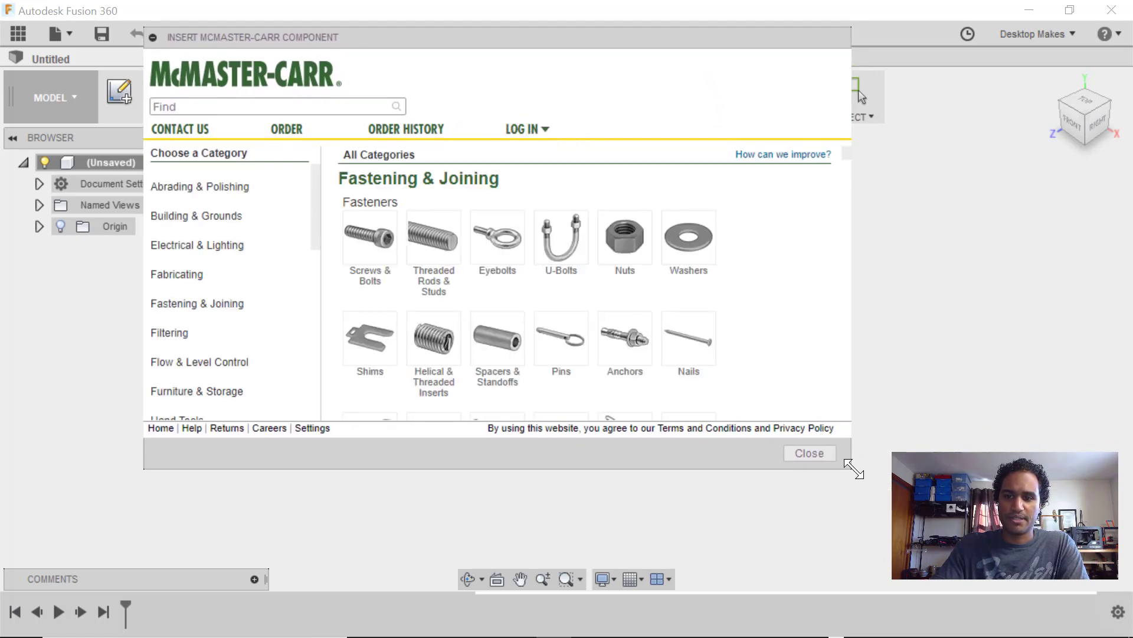
{"action": "left_click_drag", "start_coordinate": [853, 468], "coordinate": [1057, 583]}
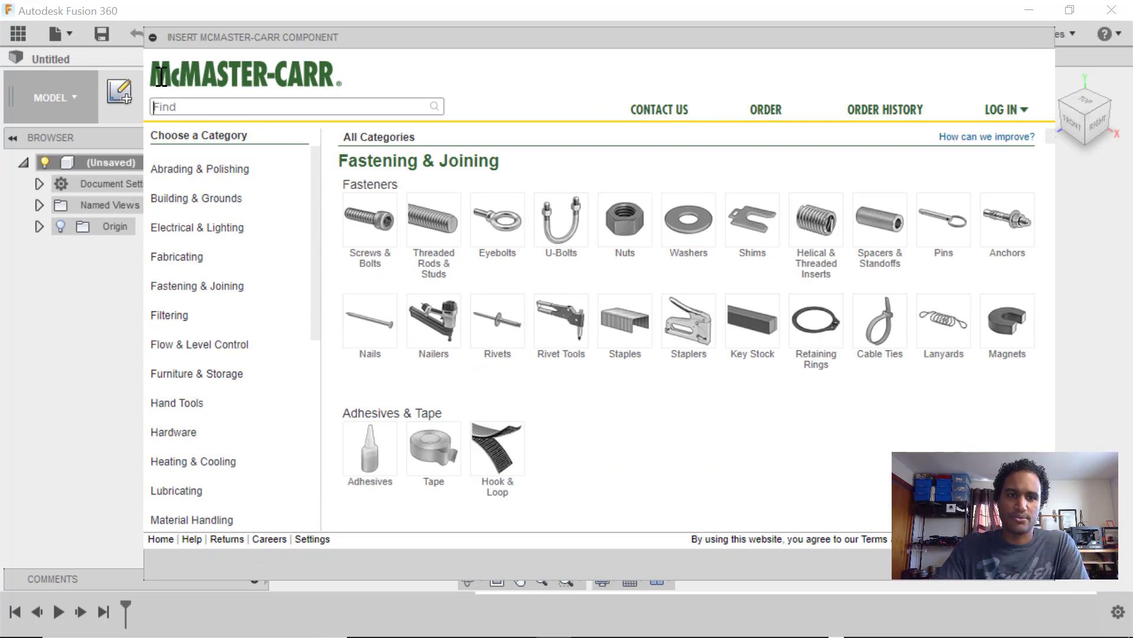
Search 'flange' and drill into Pipe and Pipe Fittings > Metal > Iron and Steel Threaded.
{"action": "type", "text": "fl"}
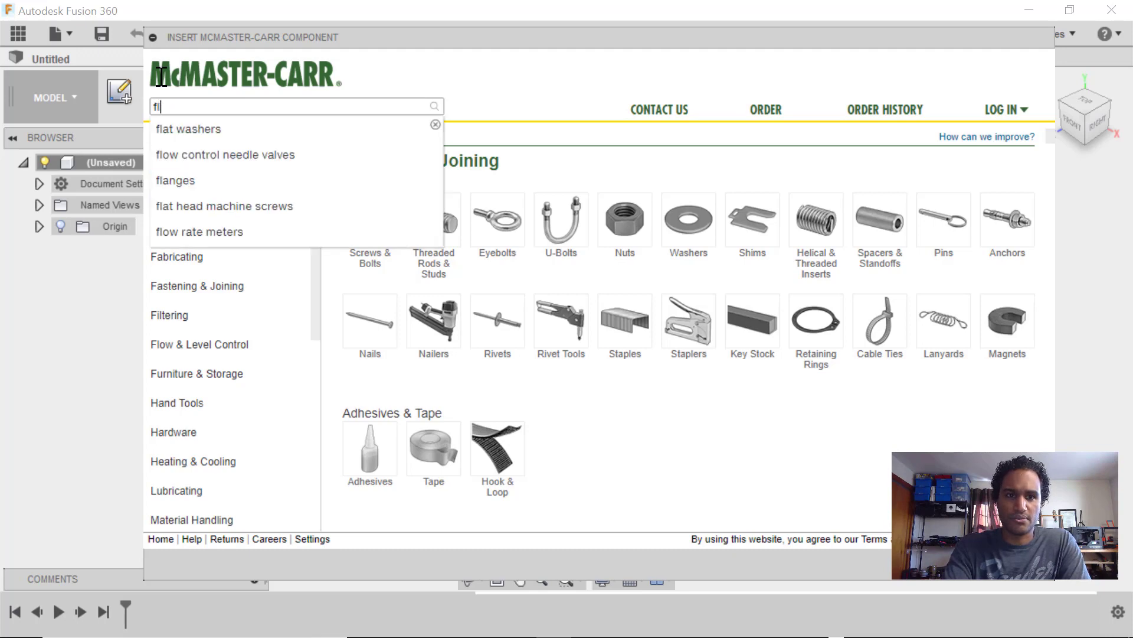
{"action": "type", "text": "ange"}
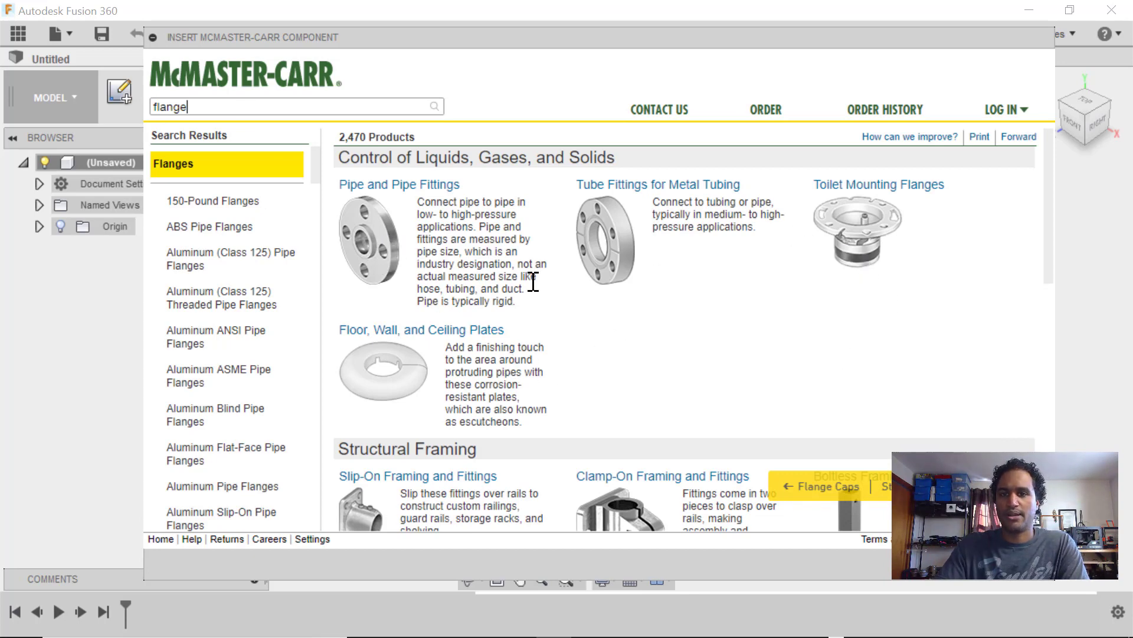
{"action": "left_click", "coordinate": [377, 254]}
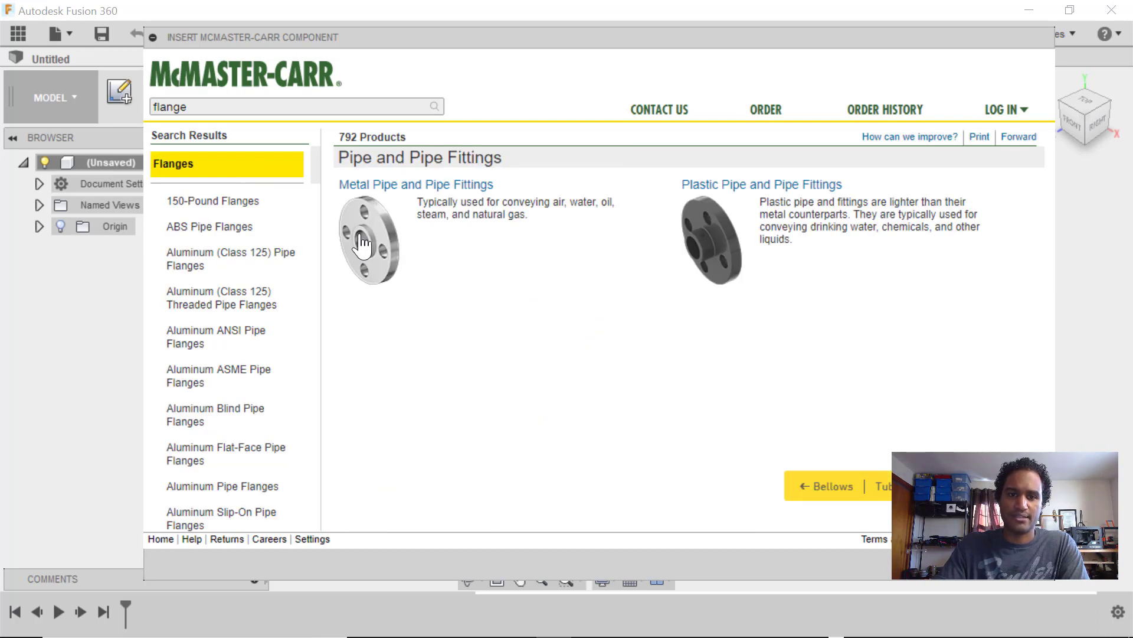
{"action": "left_click", "coordinate": [362, 242]}
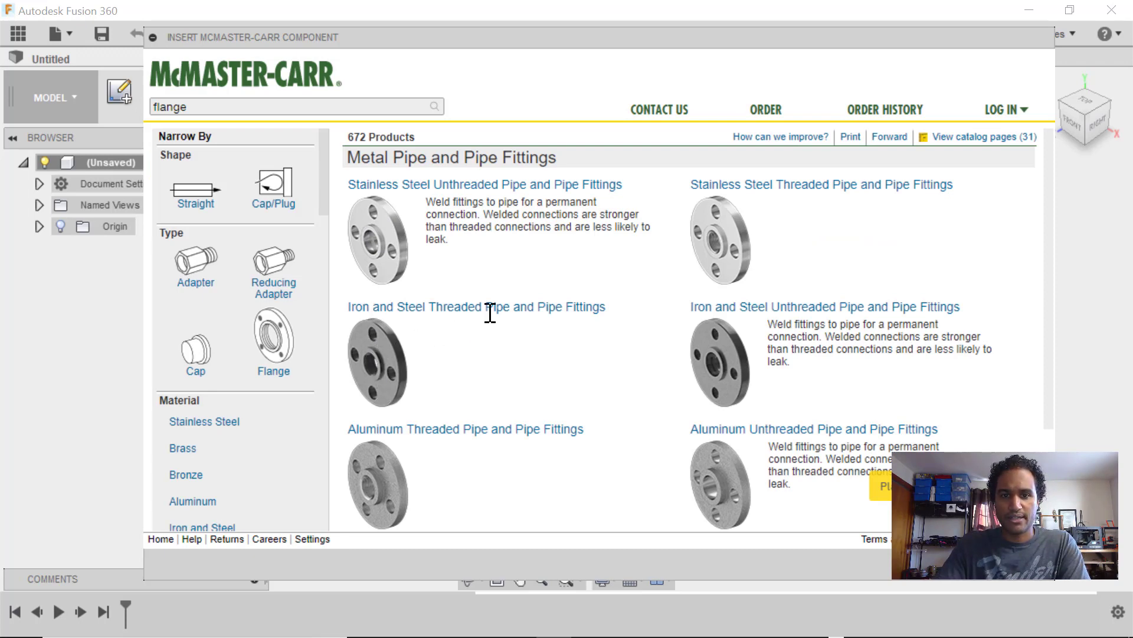
{"action": "left_click", "coordinate": [530, 312]}
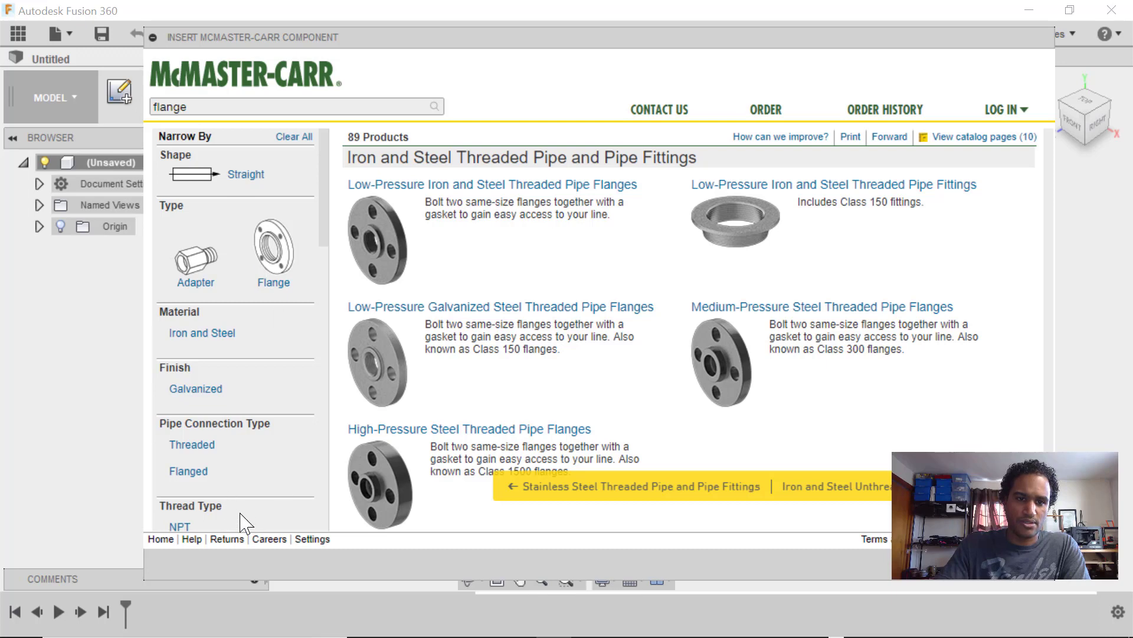
Filter the results to Flange type, Threaded connection, pipe size 1 and 4 1/4" flange OD.
{"action": "left_click", "coordinate": [279, 285]}
{"action": "left_click_drag", "start_coordinate": [324, 232], "coordinate": [324, 288]}
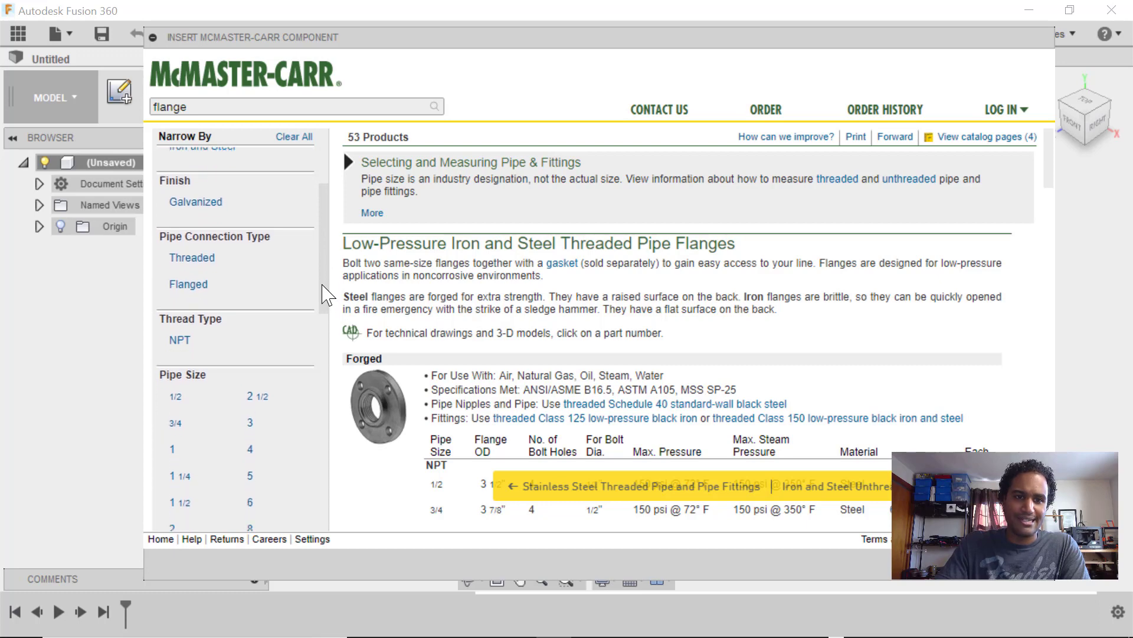
{"action": "left_click", "coordinate": [192, 257]}
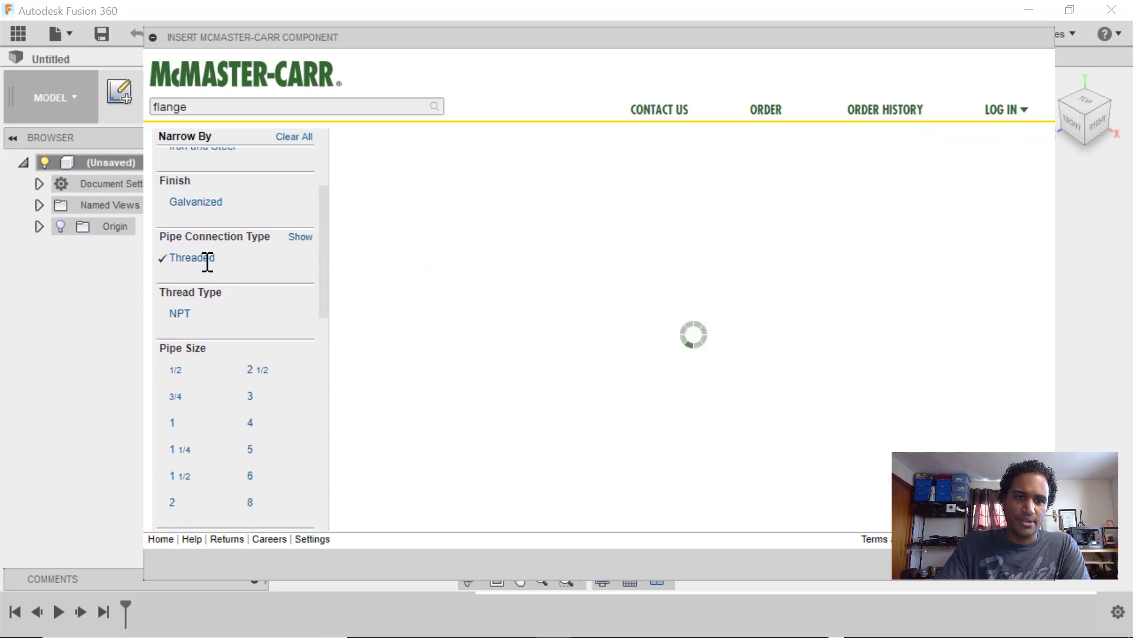
{"action": "scroll", "coordinate": [313, 265], "scroll_direction": "down", "scroll_amount": 3}
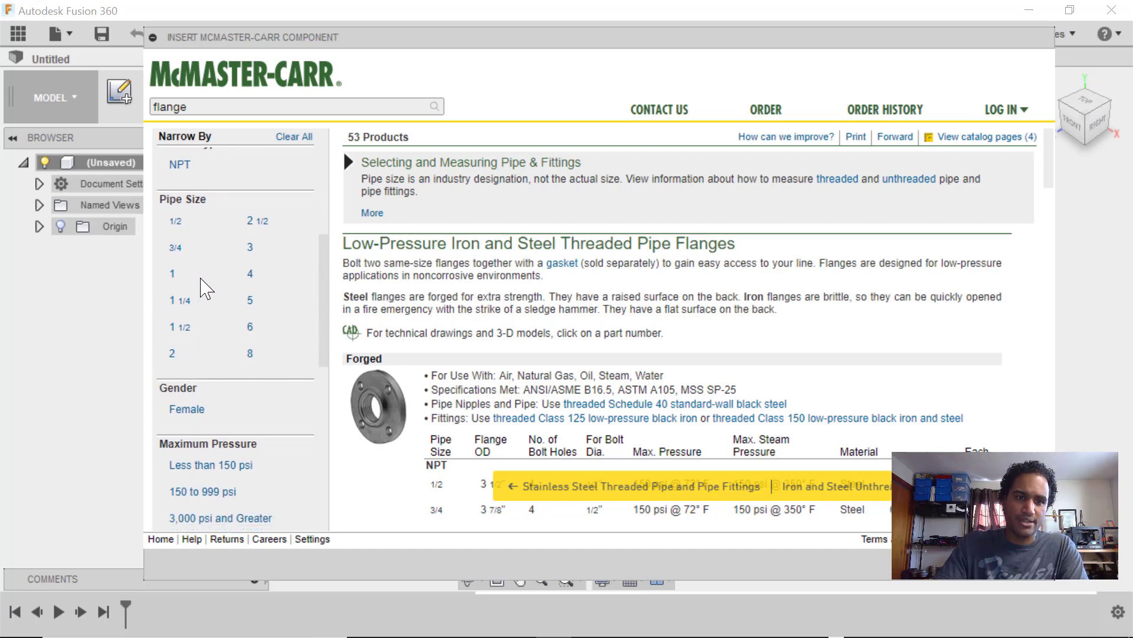
{"action": "left_click", "coordinate": [175, 272]}
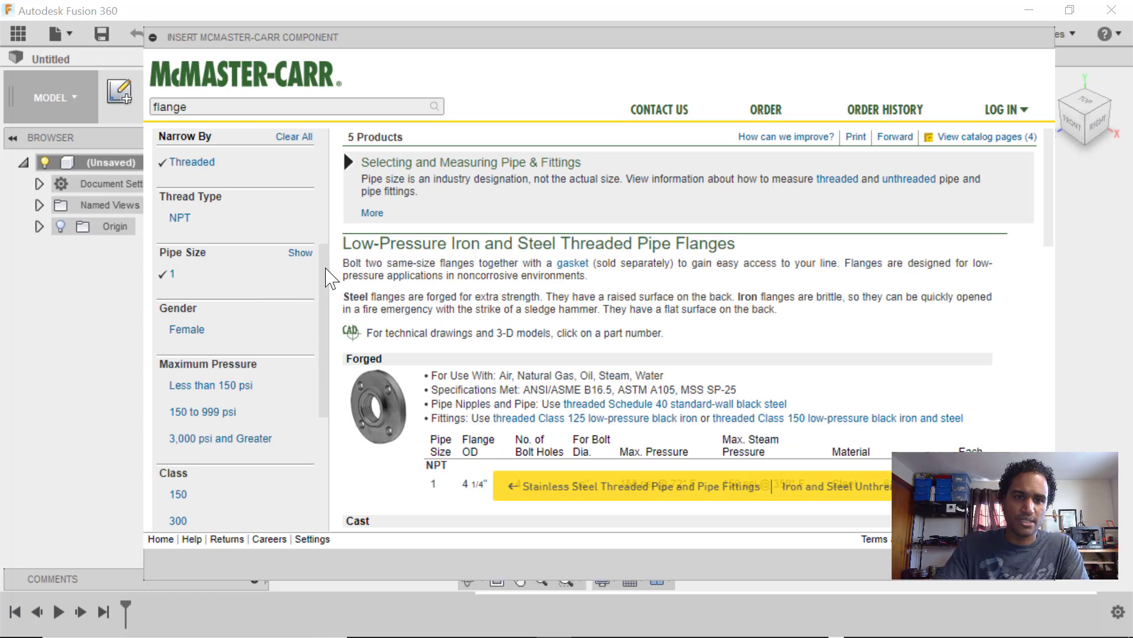
{"action": "scroll", "coordinate": [176, 232], "scroll_direction": "down", "scroll_amount": 3}
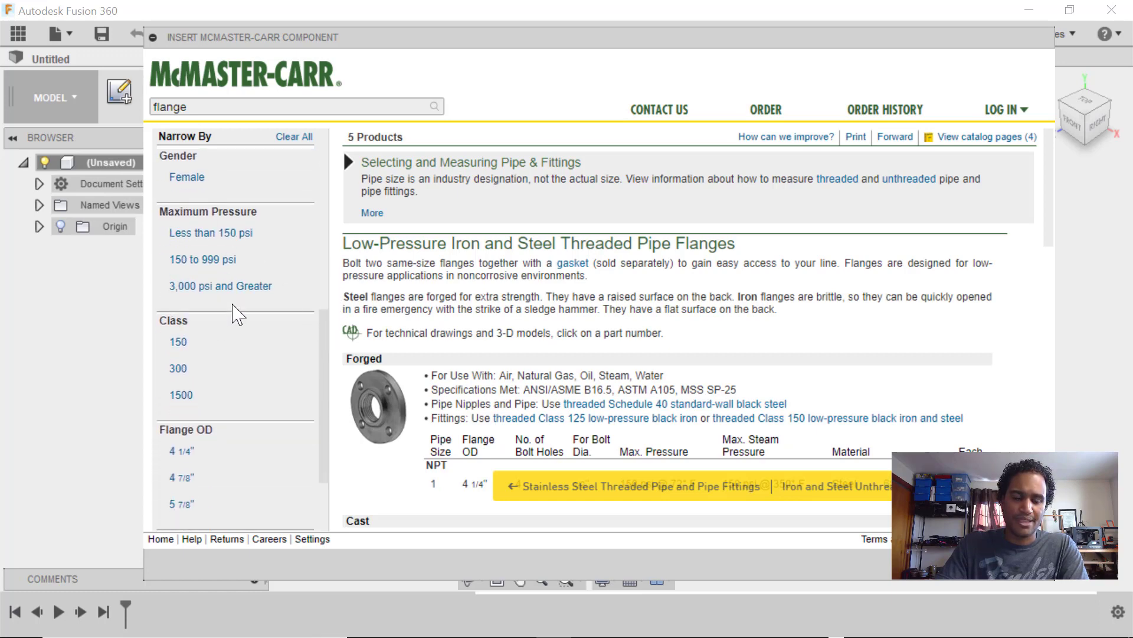
{"action": "left_click_drag", "start_coordinate": [326, 331], "coordinate": [319, 379]}
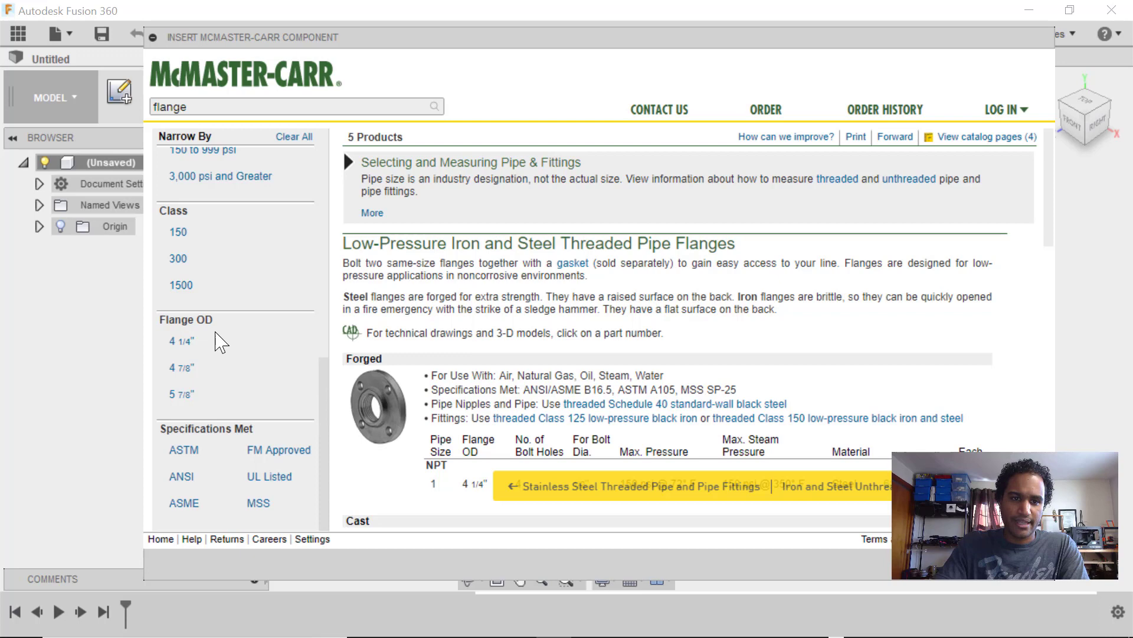
{"action": "left_click", "coordinate": [188, 341]}
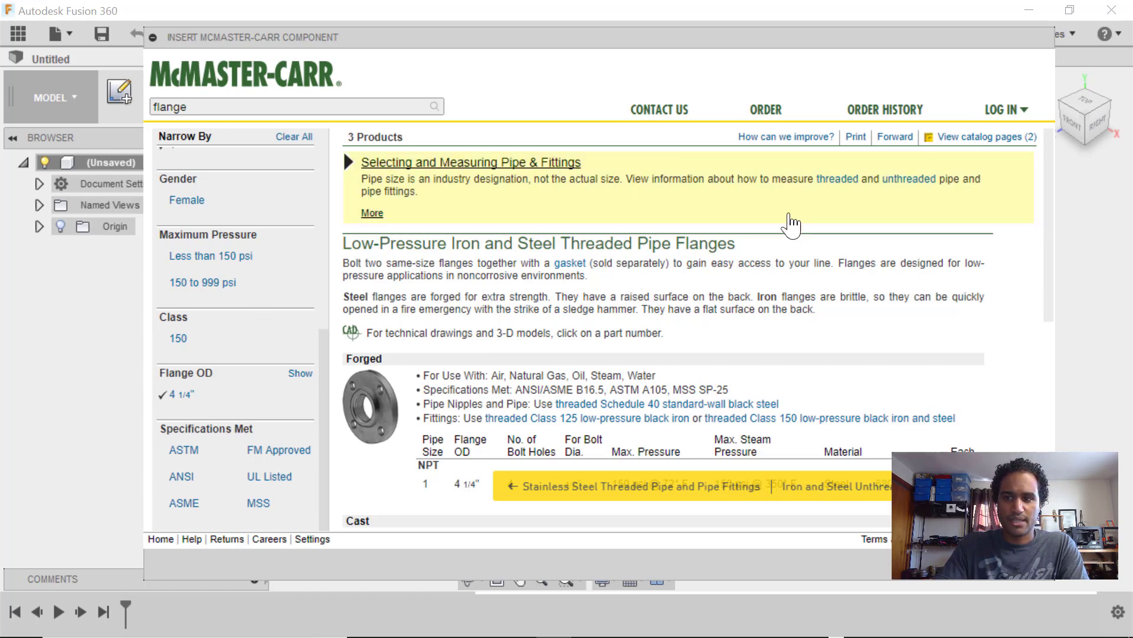
Scroll to the Cast flanges and open the details for part 68185K112.
{"action": "scroll", "coordinate": [1045, 259], "scroll_direction": "down", "scroll_amount": 2}
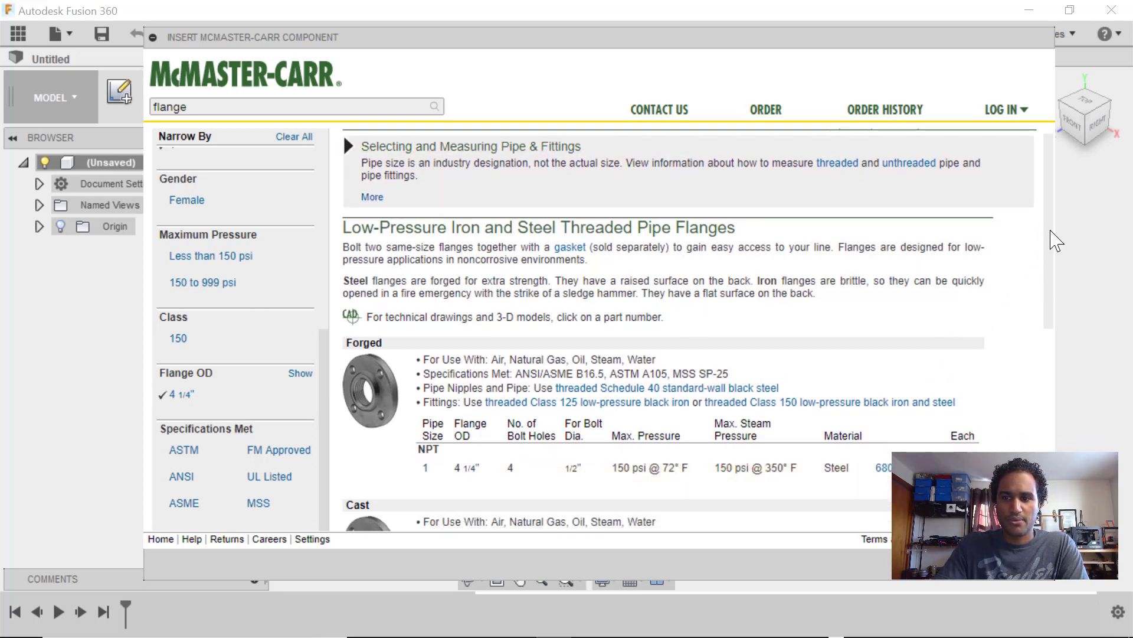
{"action": "scroll", "coordinate": [1059, 280], "scroll_direction": "down", "scroll_amount": 2}
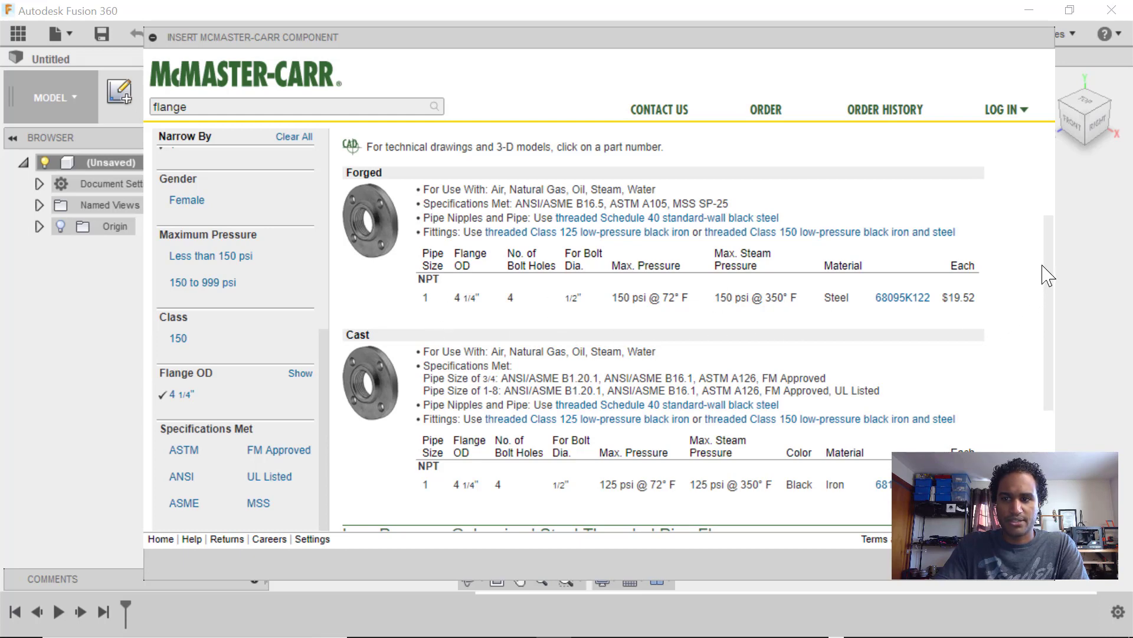
{"action": "left_click_drag", "start_coordinate": [1053, 267], "coordinate": [1064, 334]}
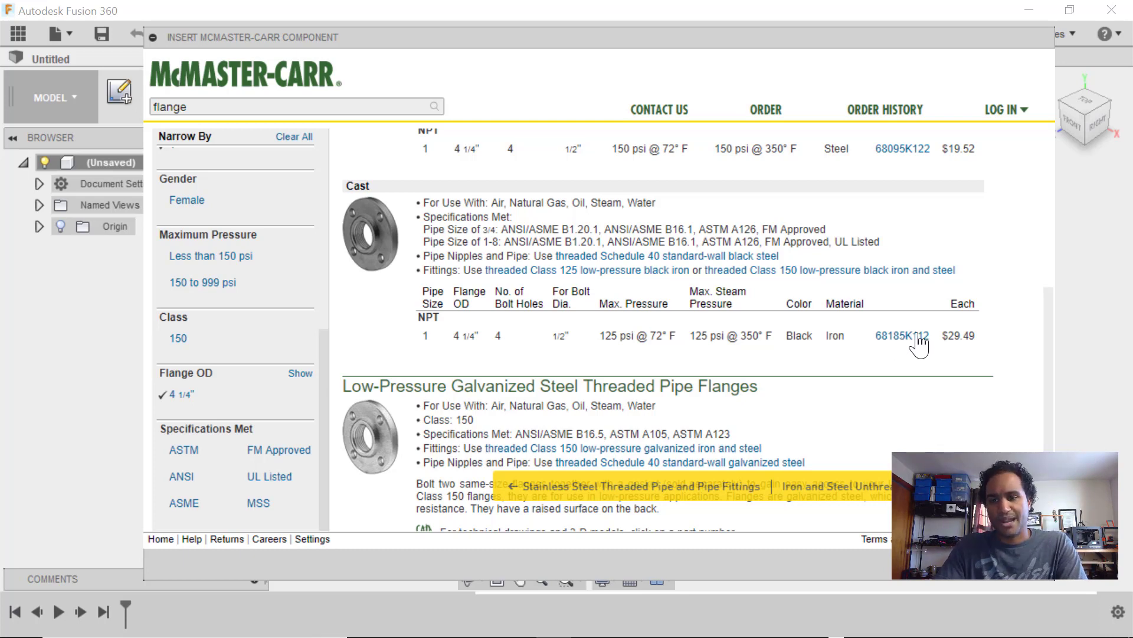
{"action": "left_click", "coordinate": [281, 111]}
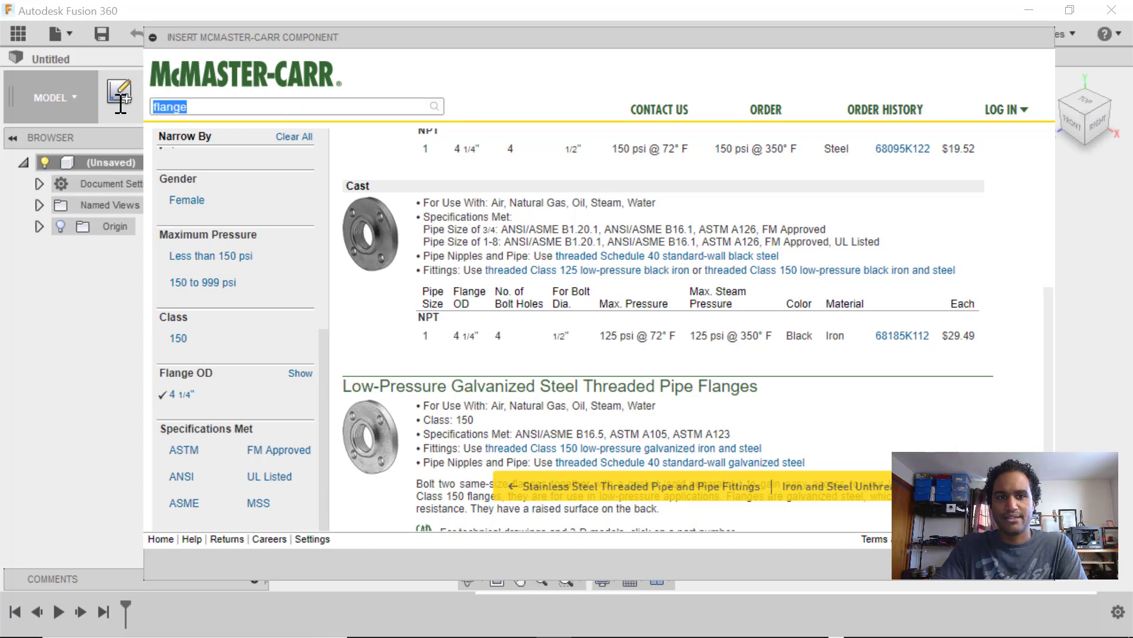
{"action": "left_click", "coordinate": [910, 340]}
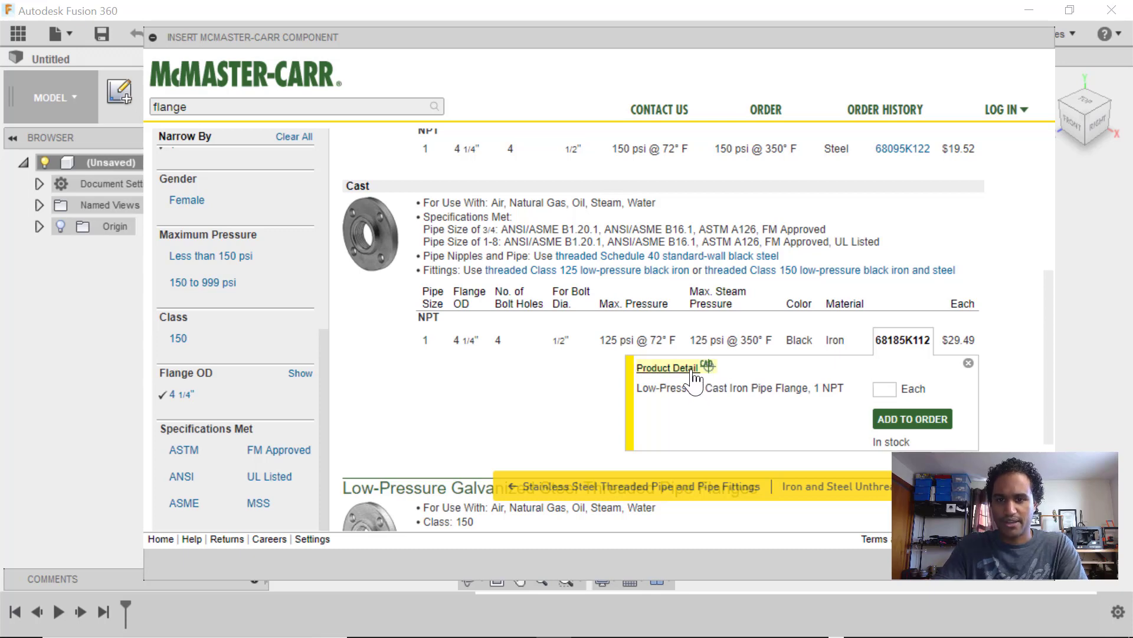
Open the 68185K112 product page and insert it as a 3-D STEP model.
{"action": "left_click", "coordinate": [693, 368]}
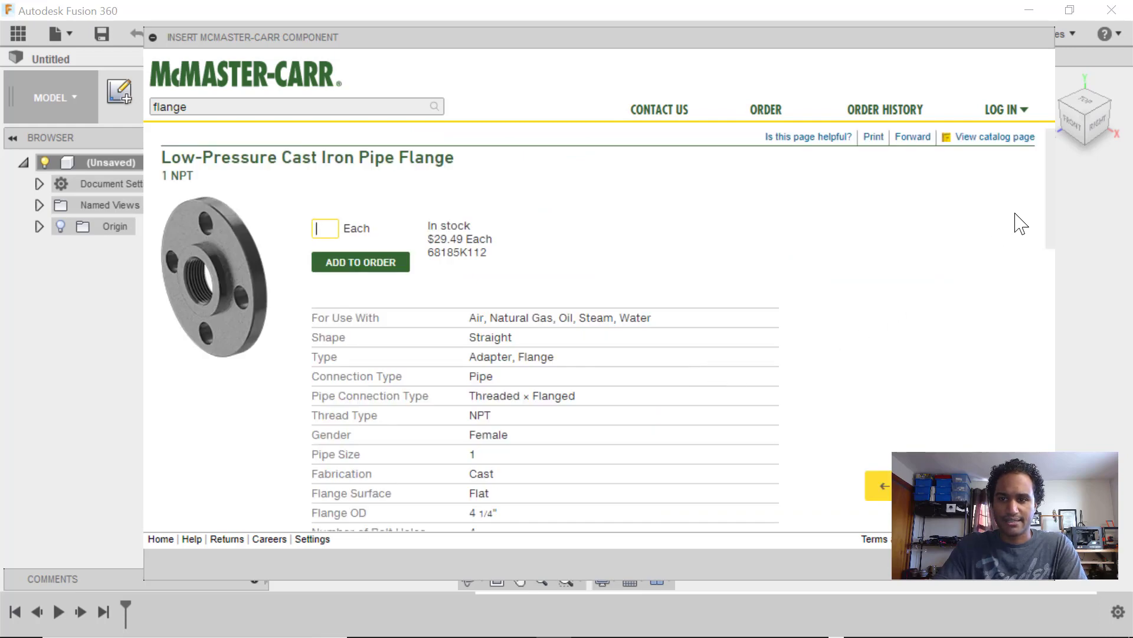
{"action": "mouse_move", "coordinate": [1050, 174]}
{"action": "left_mouse_down"}
{"action": "mouse_move", "coordinate": [1056, 277]}
{"action": "mouse_move", "coordinate": [1040, 405]}
{"action": "left_mouse_up"}
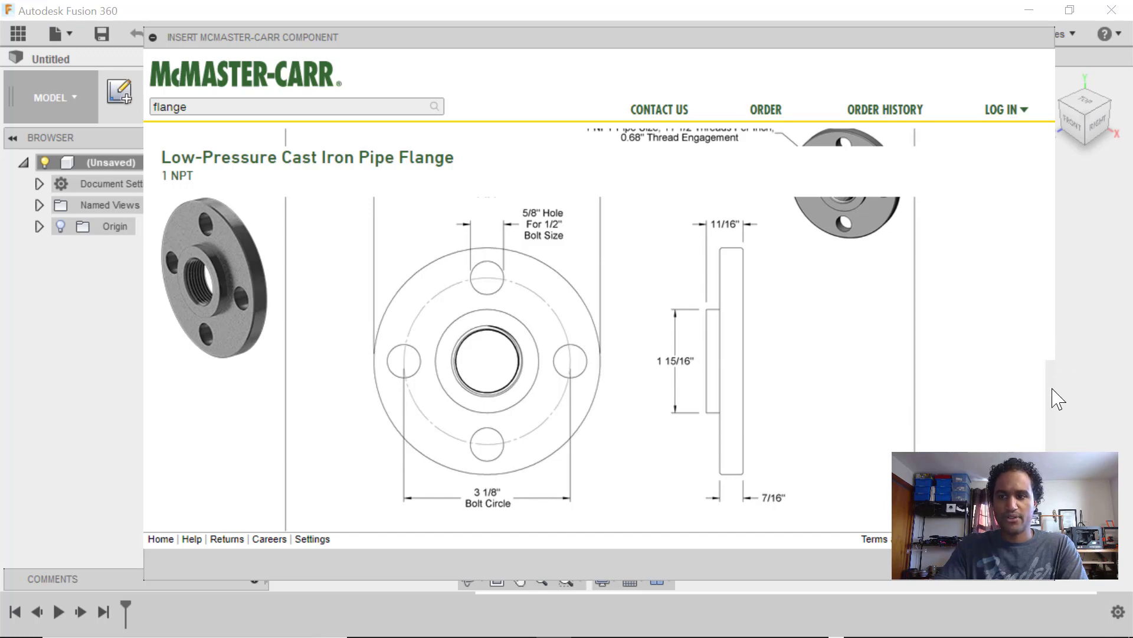
{"action": "scroll", "coordinate": [1054, 416], "scroll_direction": "down", "scroll_amount": 4}
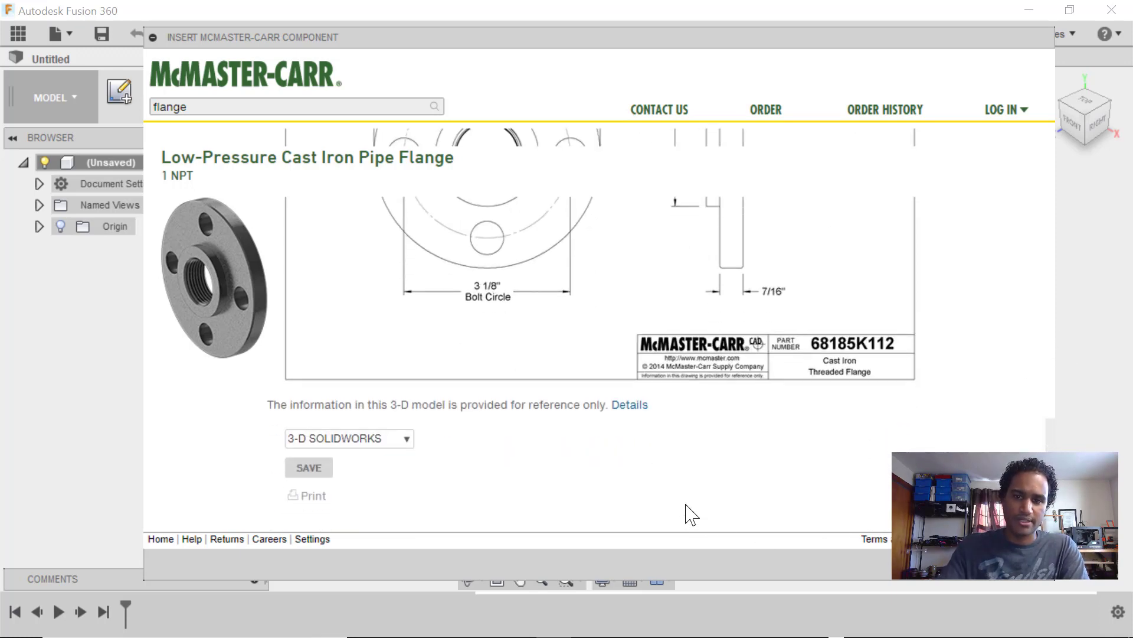
{"action": "left_click", "coordinate": [408, 439]}
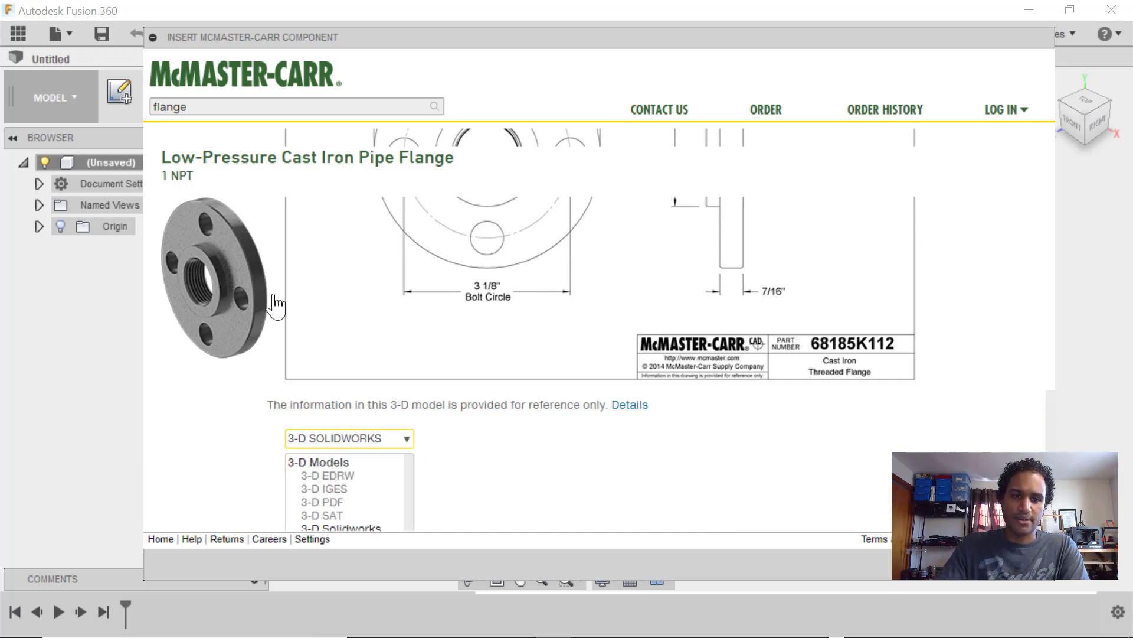
{"action": "scroll", "coordinate": [390, 475], "scroll_direction": "down", "scroll_amount": 5}
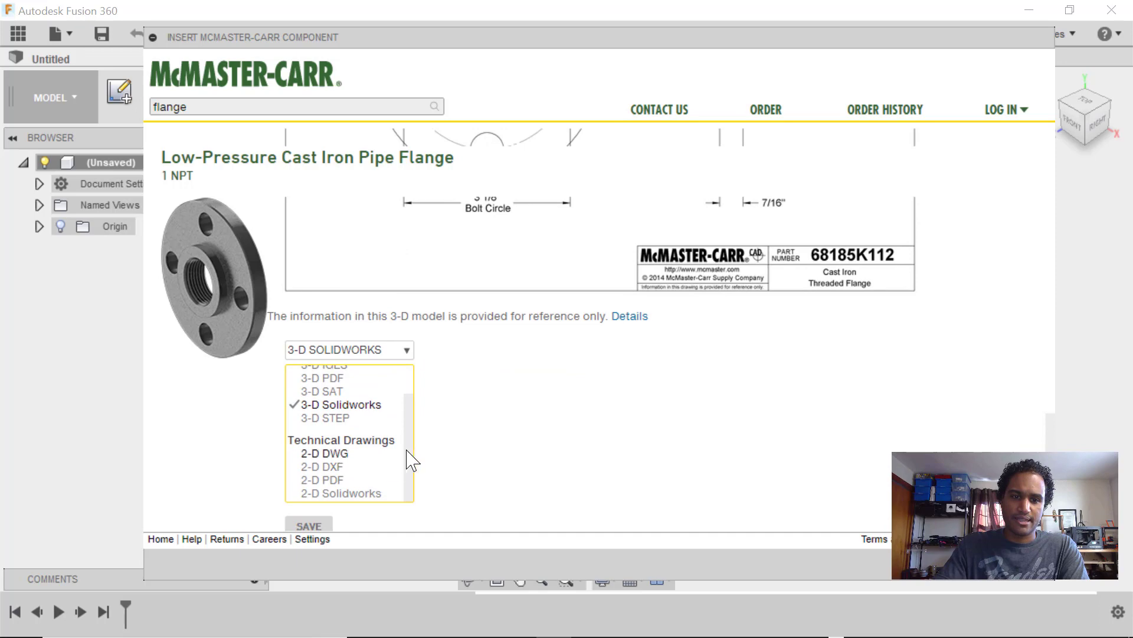
{"action": "scroll", "coordinate": [422, 428], "scroll_direction": "up", "scroll_amount": 2}
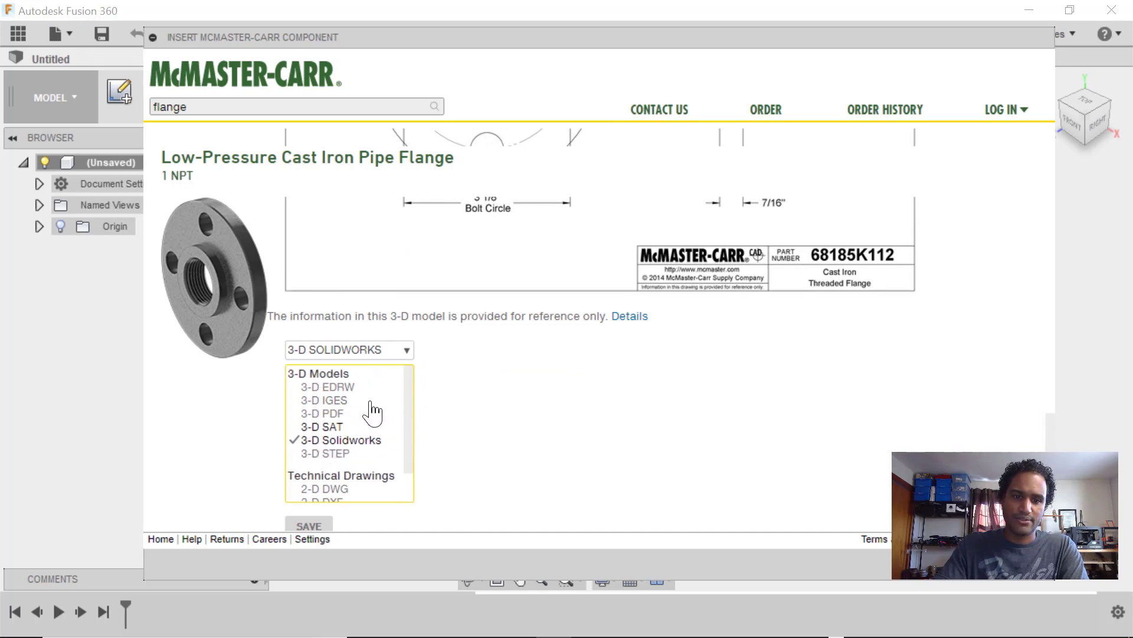
{"action": "left_click", "coordinate": [345, 454]}
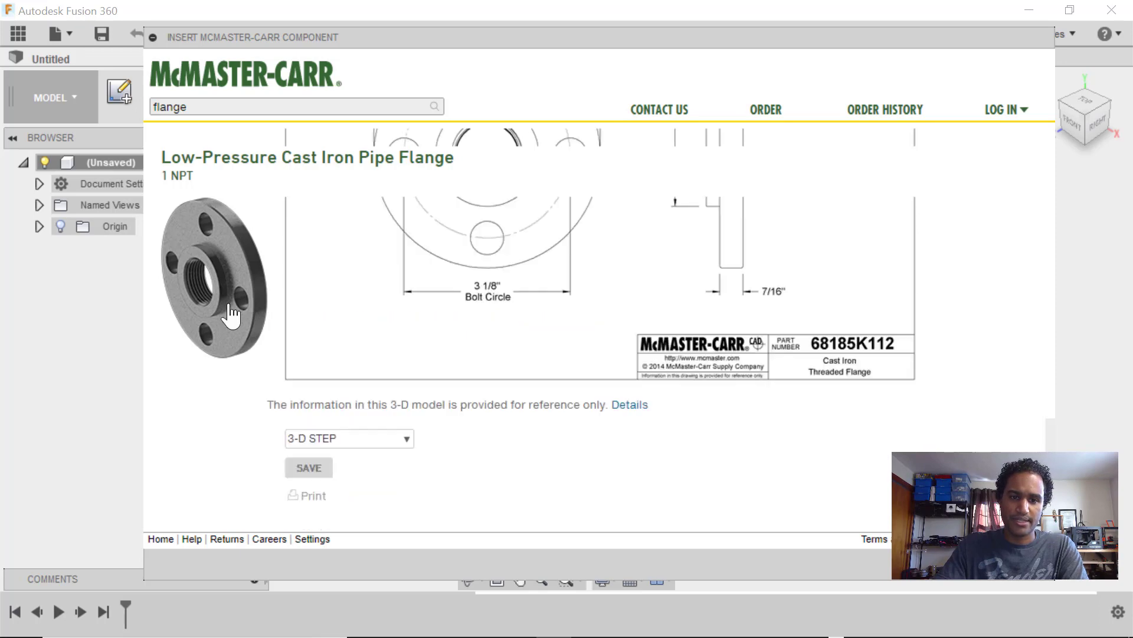
{"action": "left_click", "coordinate": [323, 472]}
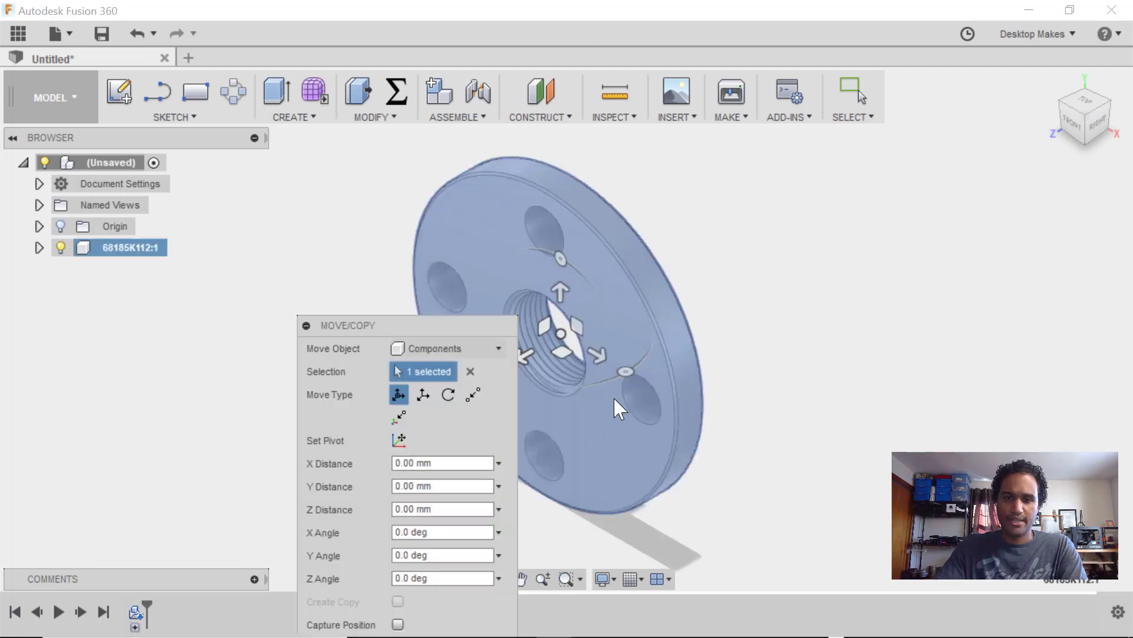
Cancel Move/Copy and orbit the flange so its hub face and bolt holes face the viewer.
{"action": "left_click_drag", "start_coordinate": [440, 325], "coordinate": [313, 154]}
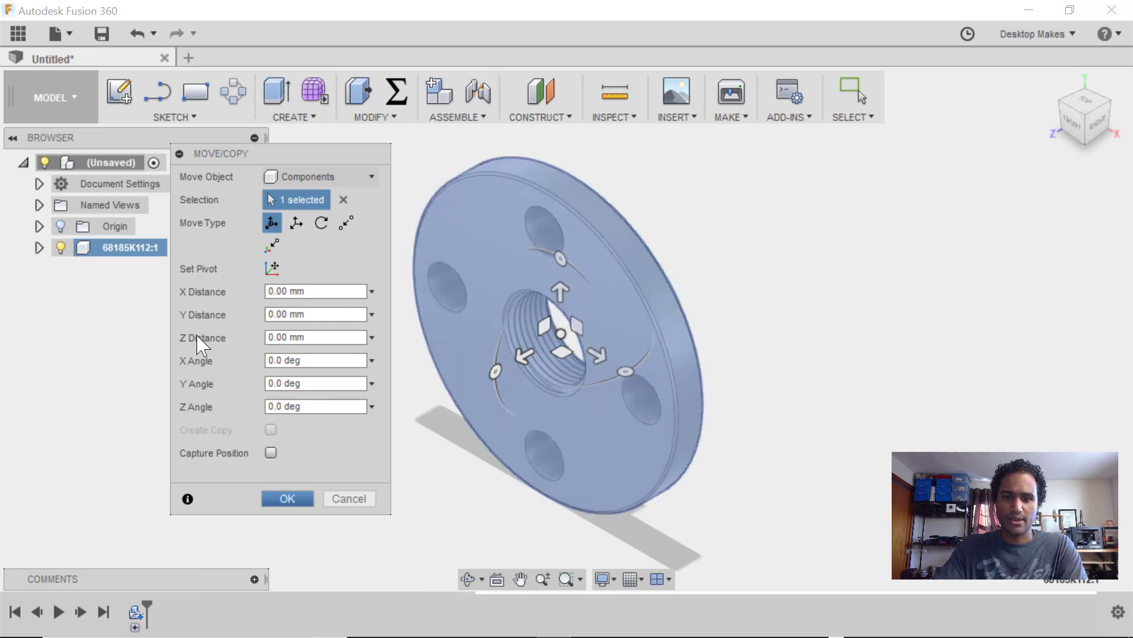
{"action": "left_click", "coordinate": [296, 502]}
{"action": "left_click_drag", "start_coordinate": [785, 343], "coordinate": [650, 374]}
{"action": "key", "text": "Escape"}
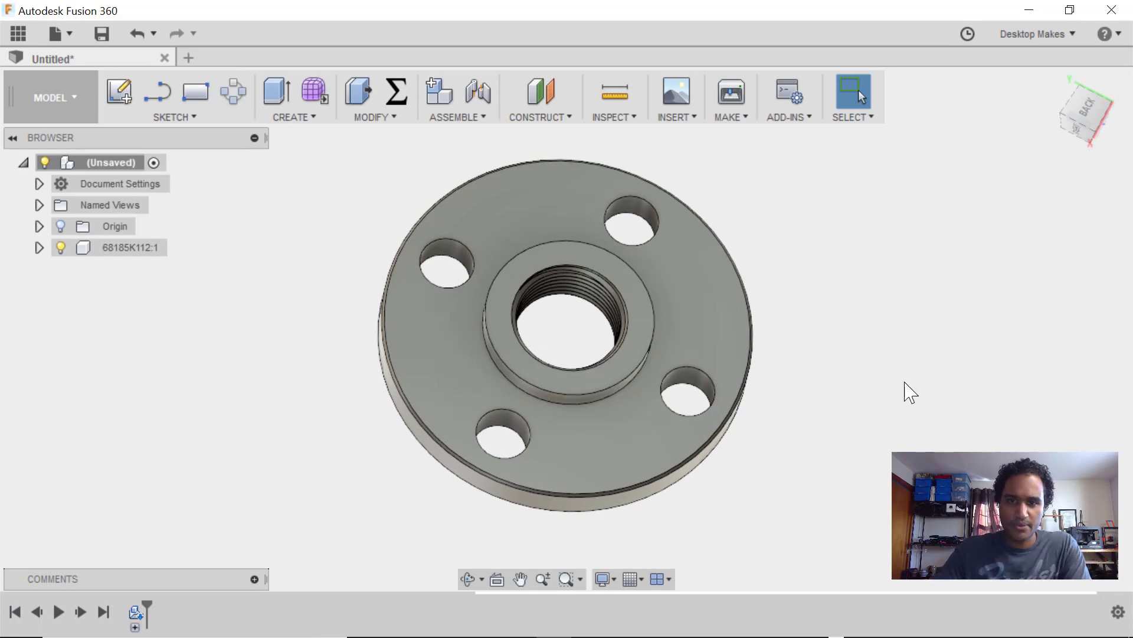
Delete the inner faces of all four existing bolt holes to fill them in.
{"action": "middle_click_drag", "start_coordinate": [791, 450], "coordinate": [678, 241], "text": "shift"}
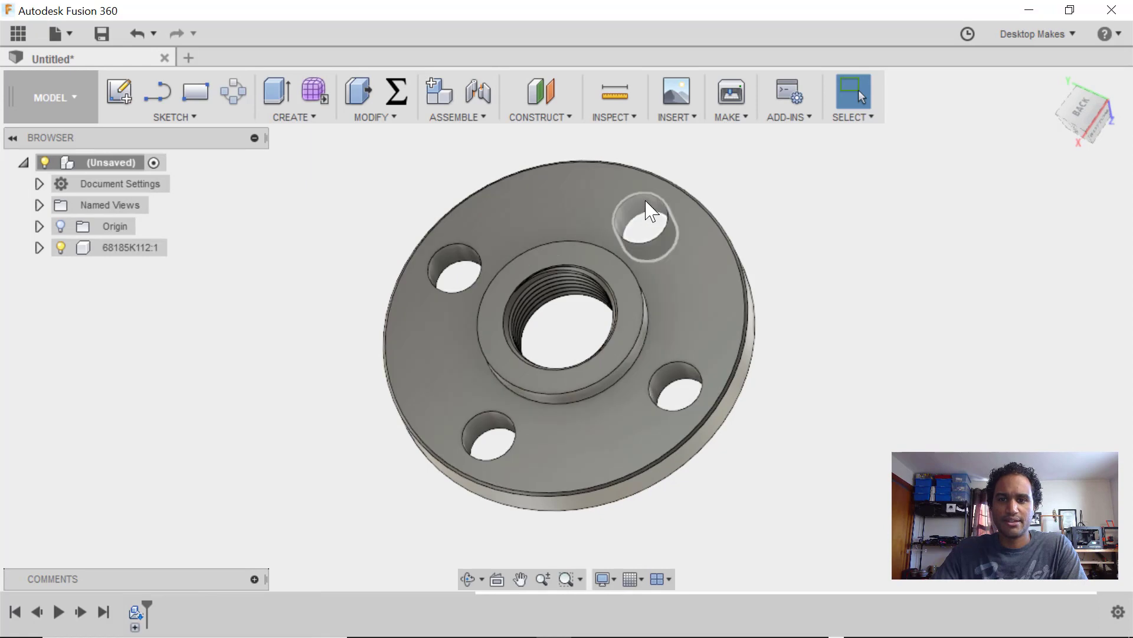
{"action": "scroll", "coordinate": [645, 215], "scroll_direction": "up", "scroll_amount": 3}
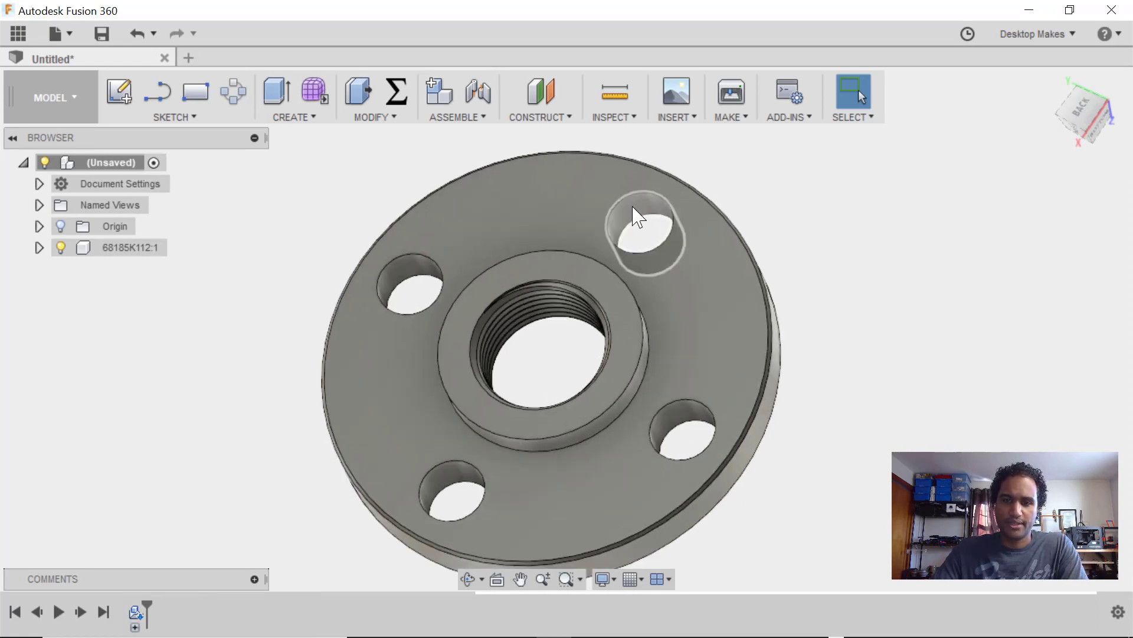
{"action": "left_click", "coordinate": [638, 223]}
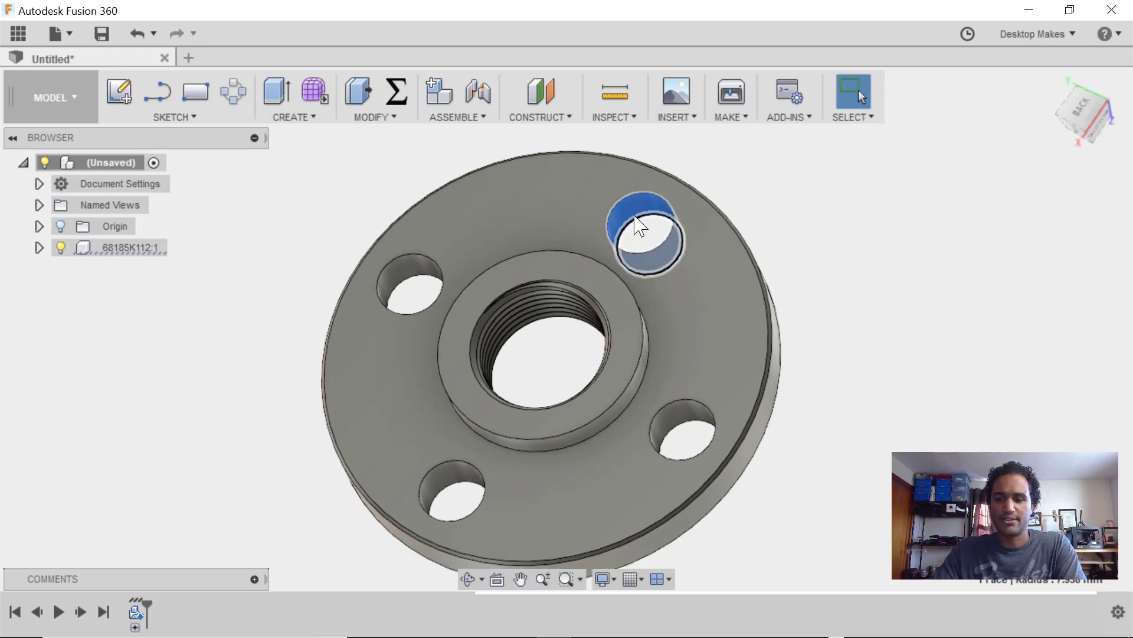
{"action": "left_click", "coordinate": [640, 221]}
{"action": "left_click", "coordinate": [645, 216]}
{"action": "key", "text": "Delete"}
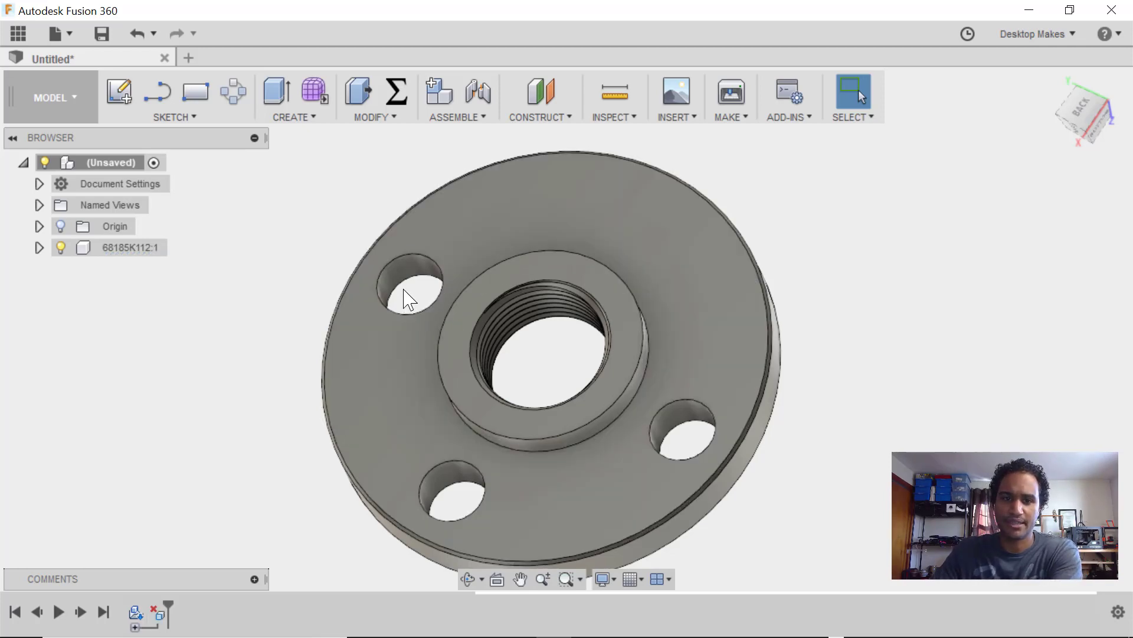
{"action": "left_click", "coordinate": [421, 320]}
{"action": "key", "text": "Delete"}
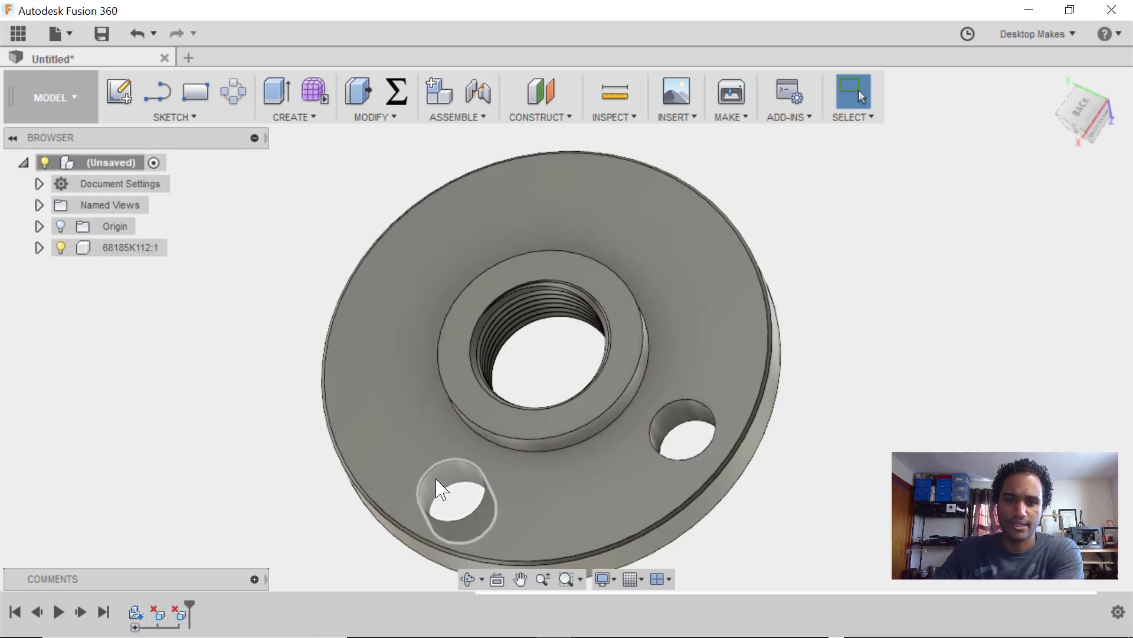
{"action": "left_click", "coordinate": [478, 489]}
{"action": "key", "text": "Delete"}
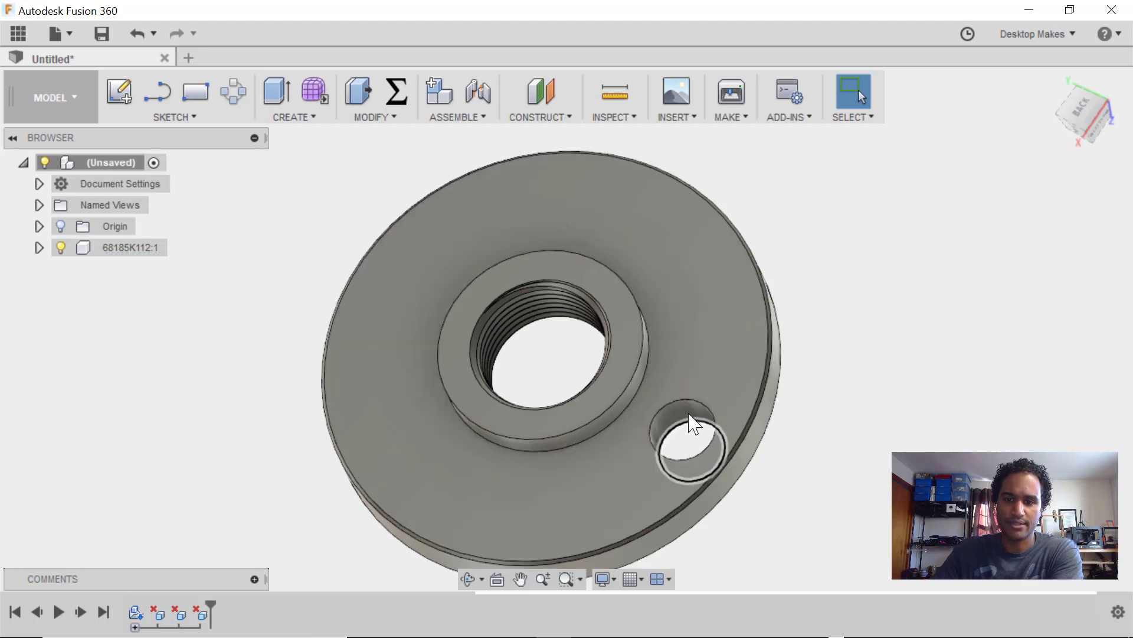
{"action": "left_click", "coordinate": [690, 431]}
{"action": "key", "text": "Delete"}
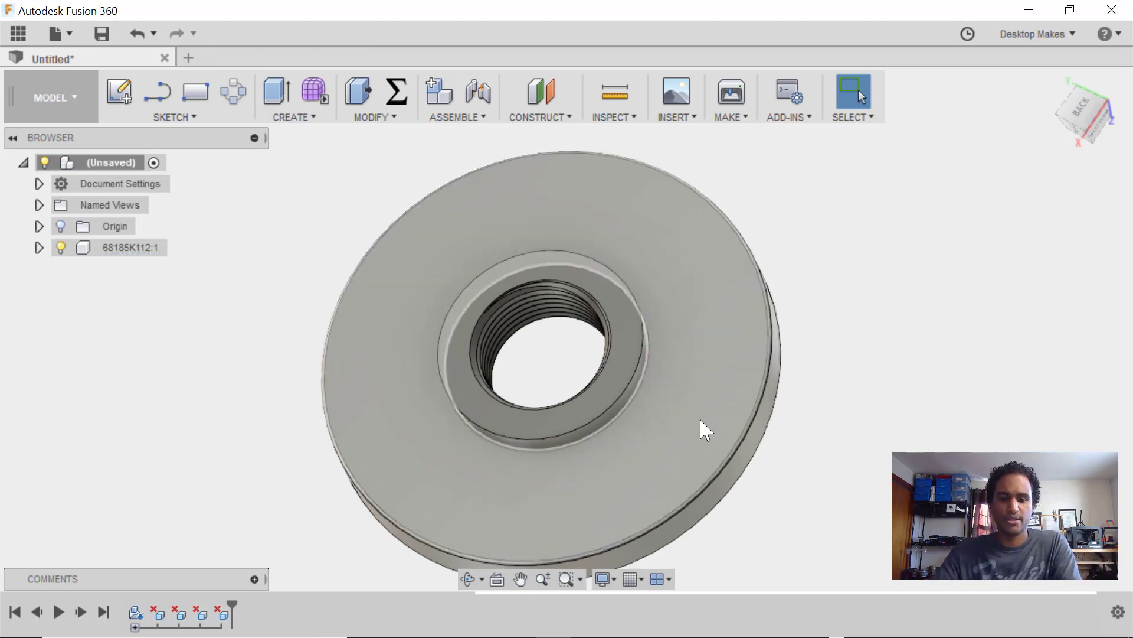
Orbit underneath and switch to the ViewCube BACK view.
{"action": "middle_click_drag", "start_coordinate": [867, 460], "coordinate": [1026, 244], "text": "shift"}
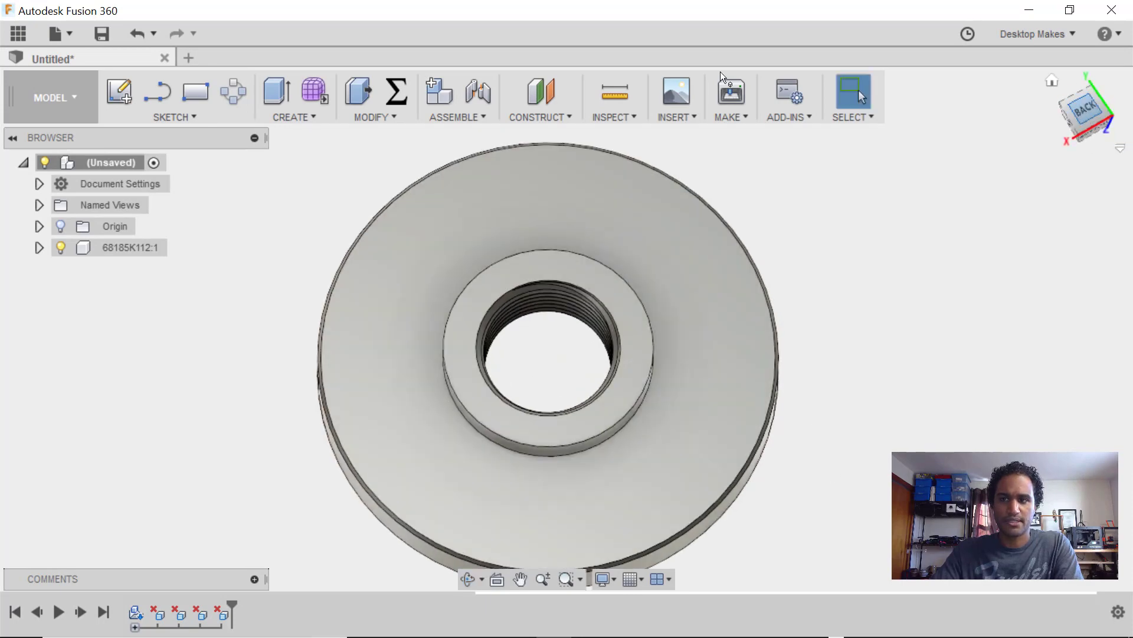
{"action": "left_click", "coordinate": [1081, 107]}
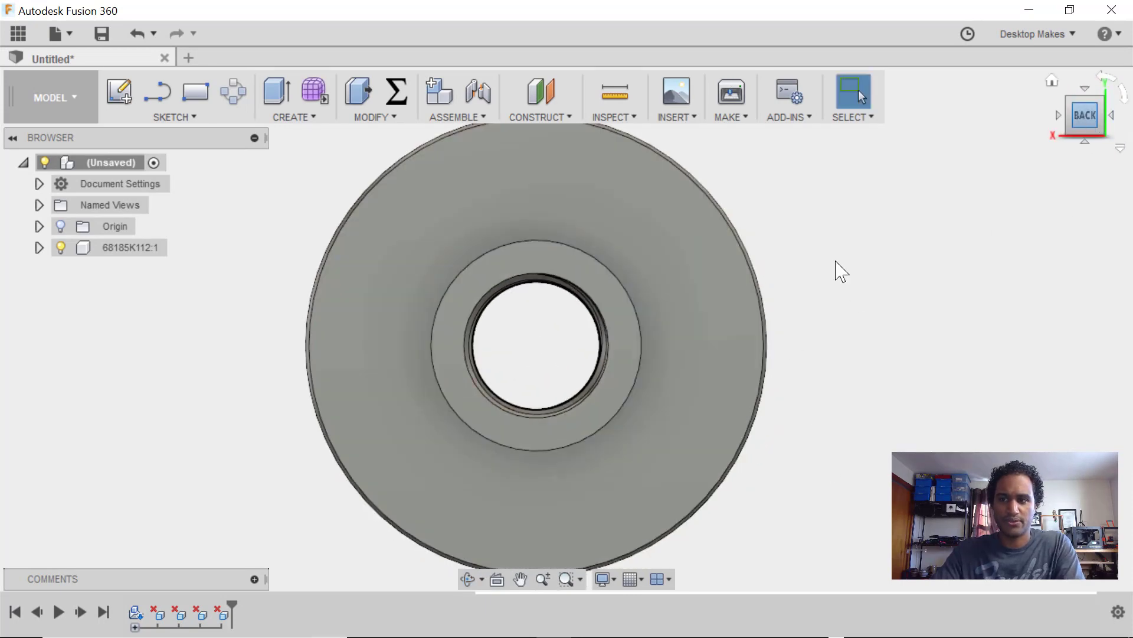
{"action": "scroll", "coordinate": [779, 365], "scroll_direction": "down", "scroll_amount": 2}
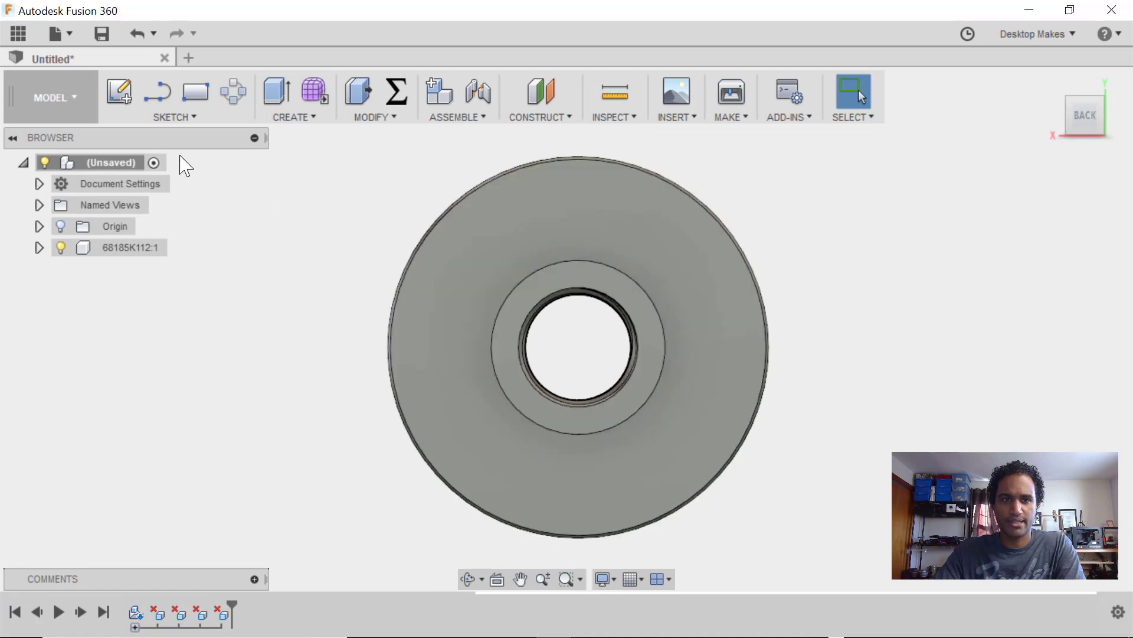
Start a sketch on the flange's back face and draw a 5 mm circle above the bore.
{"action": "left_click", "coordinate": [151, 118]}
{"action": "left_click", "coordinate": [147, 137]}
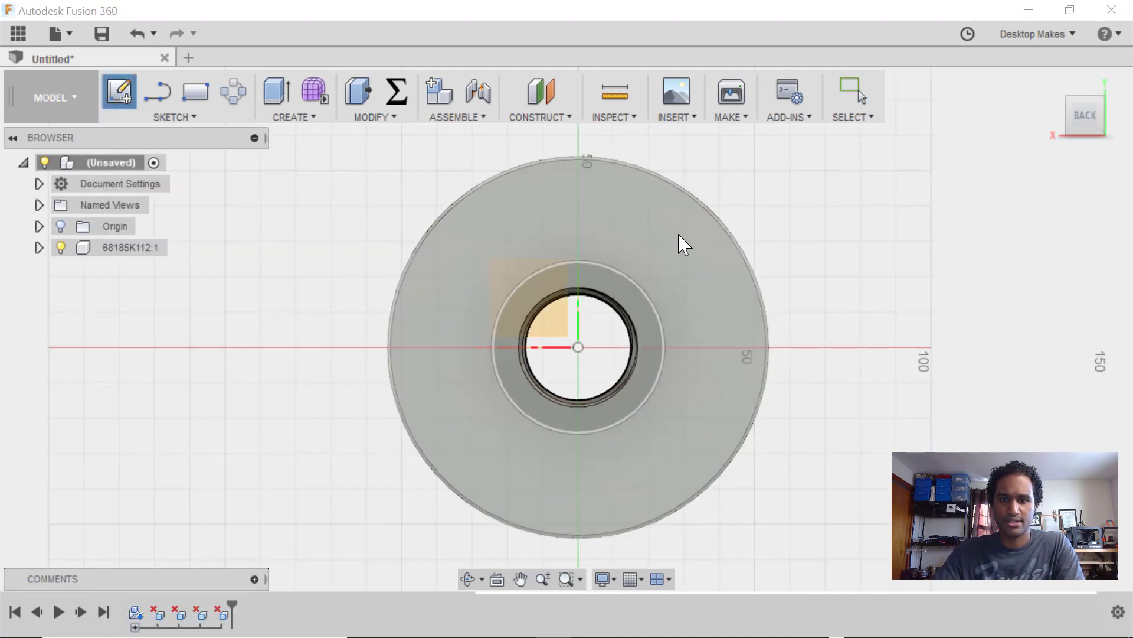
{"action": "left_click", "coordinate": [573, 255]}
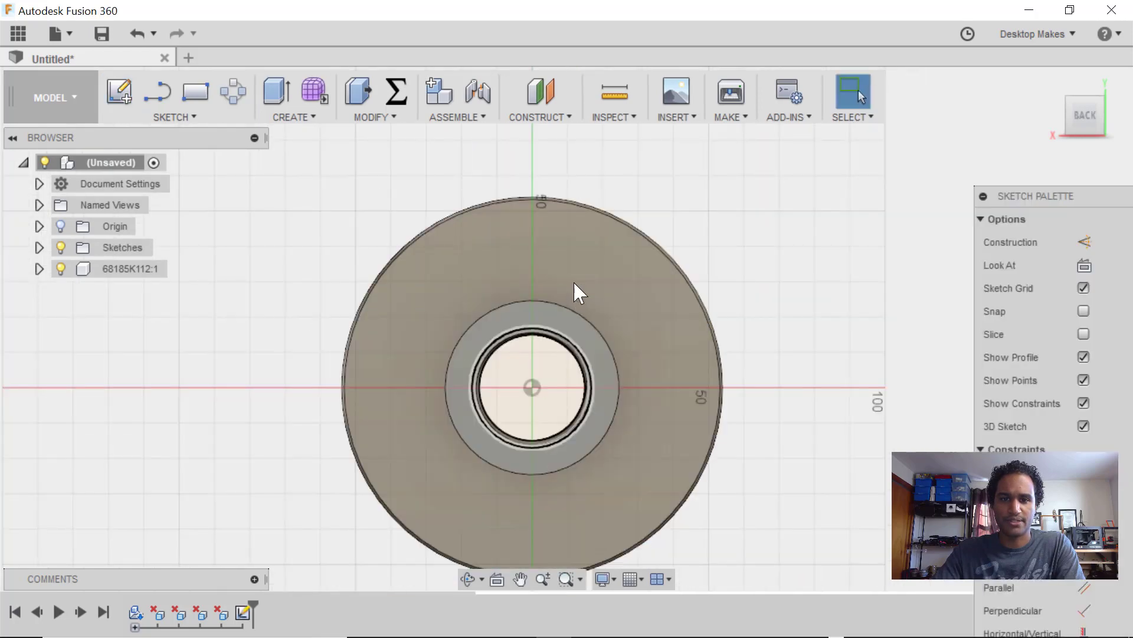
{"action": "scroll", "coordinate": [575, 227], "scroll_direction": "up", "scroll_amount": 3}
{"action": "key", "text": "c"}
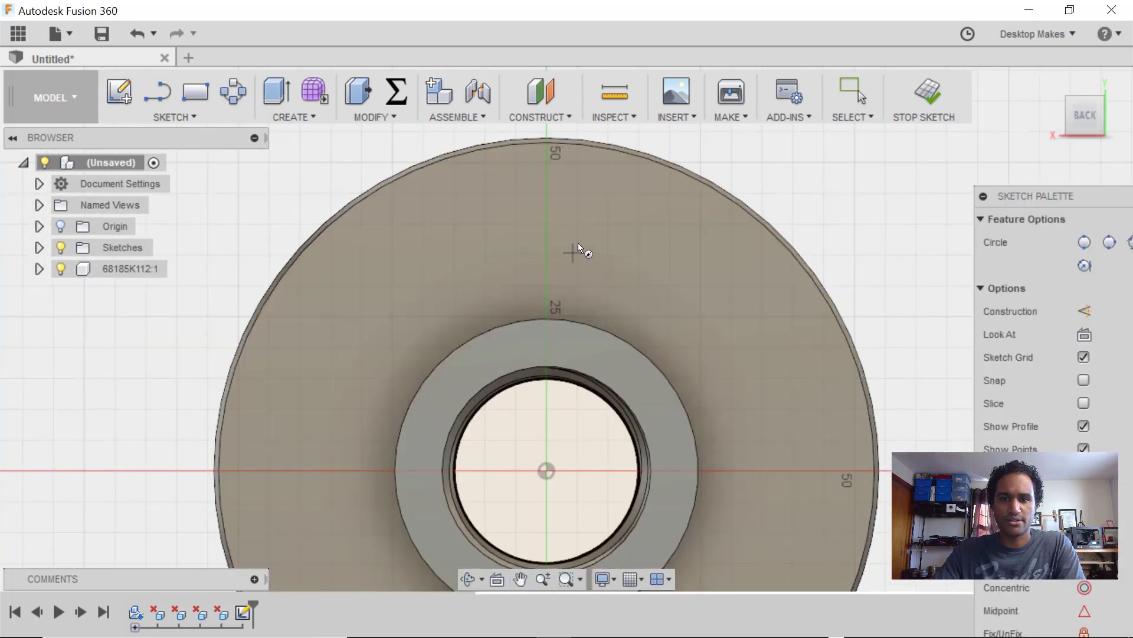
{"action": "left_click", "coordinate": [584, 234]}
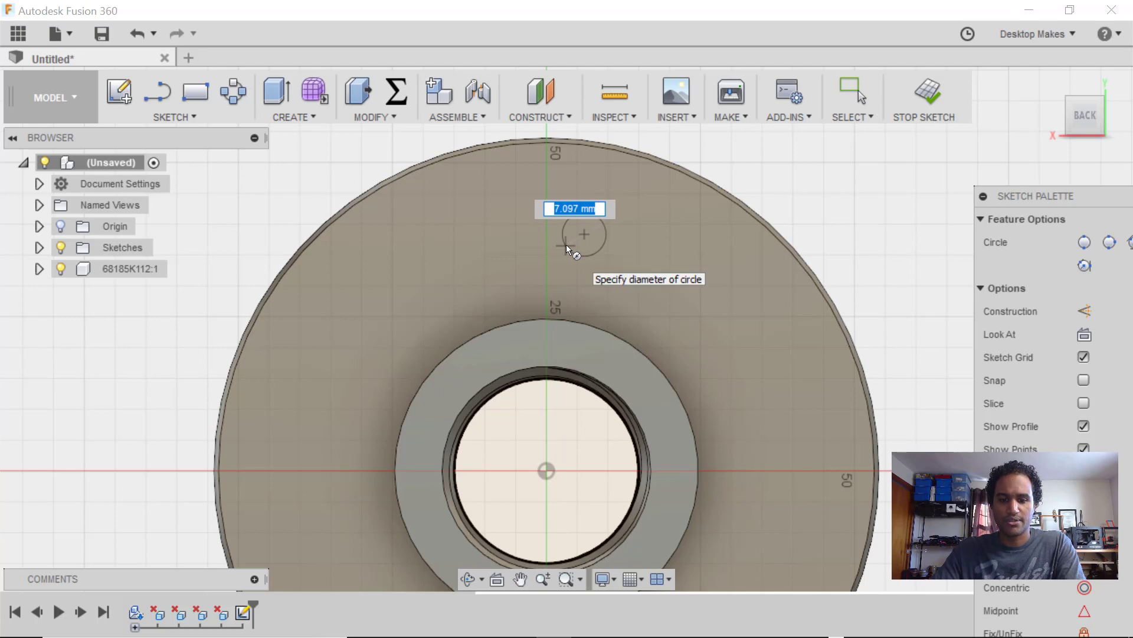
{"action": "type", "text": "5"}
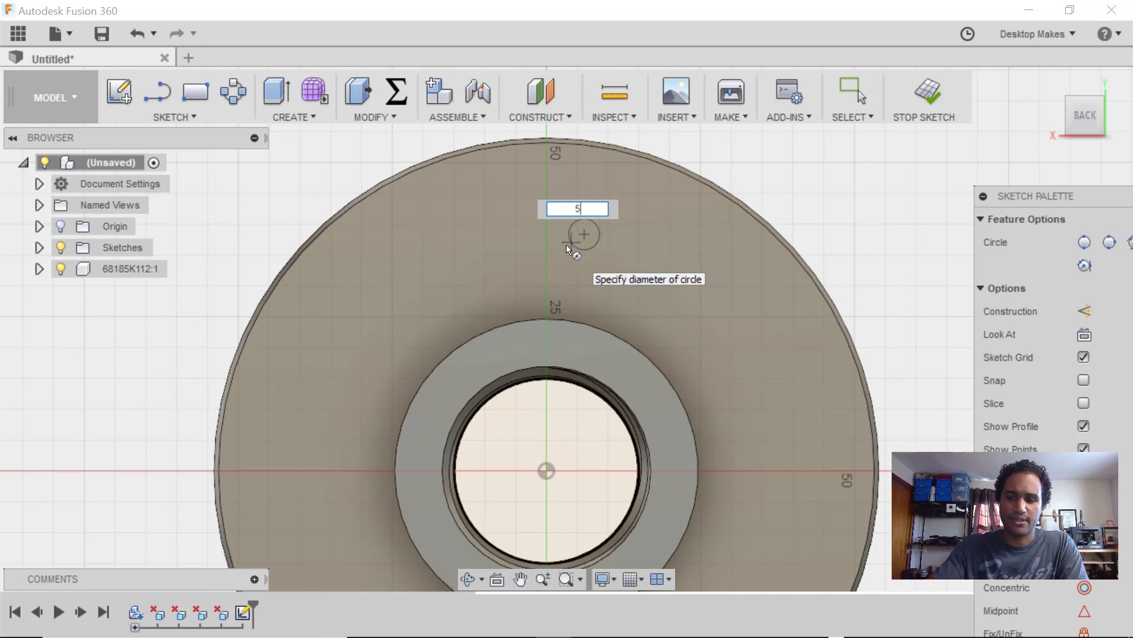
{"action": "key", "text": "Return"}
{"action": "key", "text": "Escape"}
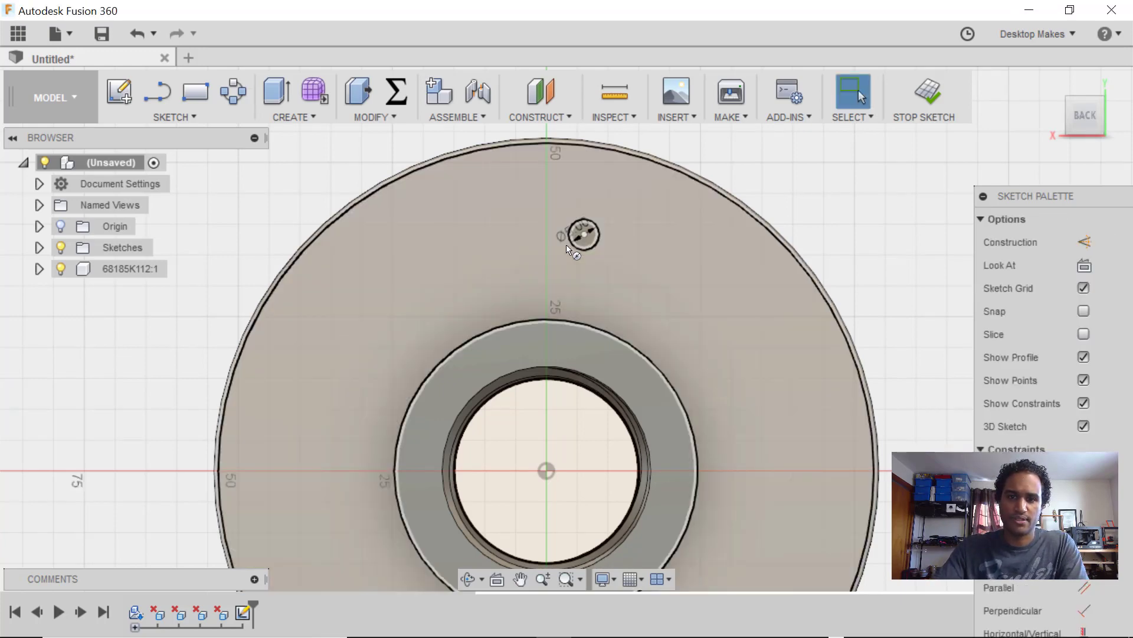
Constrain the circle's centre vertically above the sketch origin.
{"action": "scroll", "coordinate": [582, 226], "scroll_direction": "up", "scroll_amount": 2}
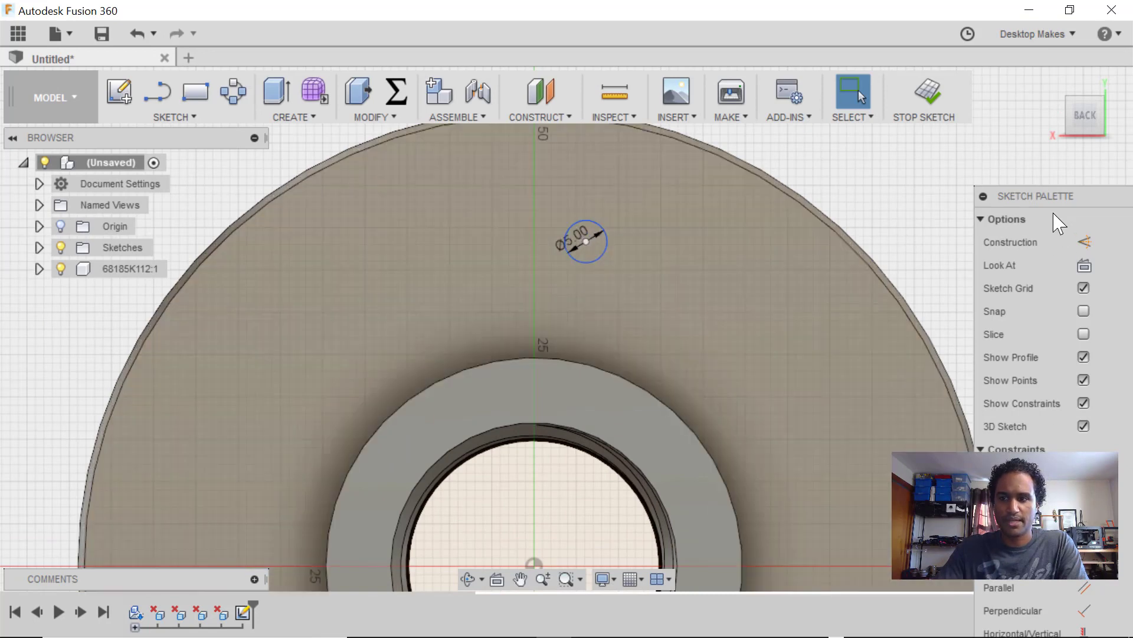
{"action": "left_click_drag", "start_coordinate": [1058, 196], "coordinate": [1048, 174]}
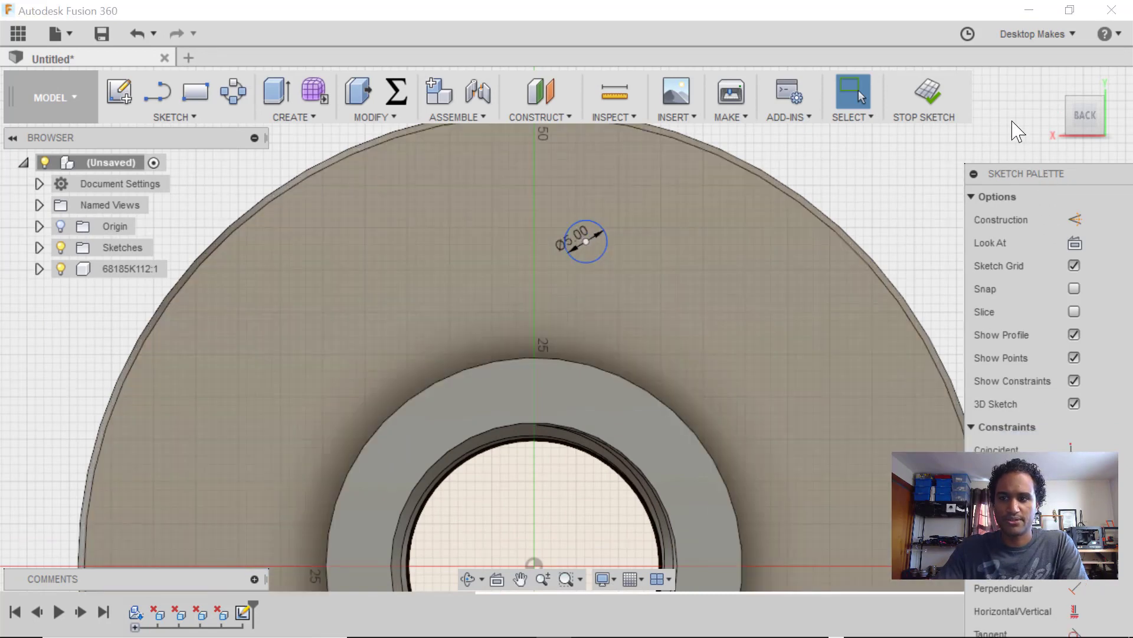
{"action": "left_click_drag", "start_coordinate": [1016, 131], "coordinate": [1001, 70]}
{"action": "middle_click_drag", "start_coordinate": [539, 481], "coordinate": [522, 432]}
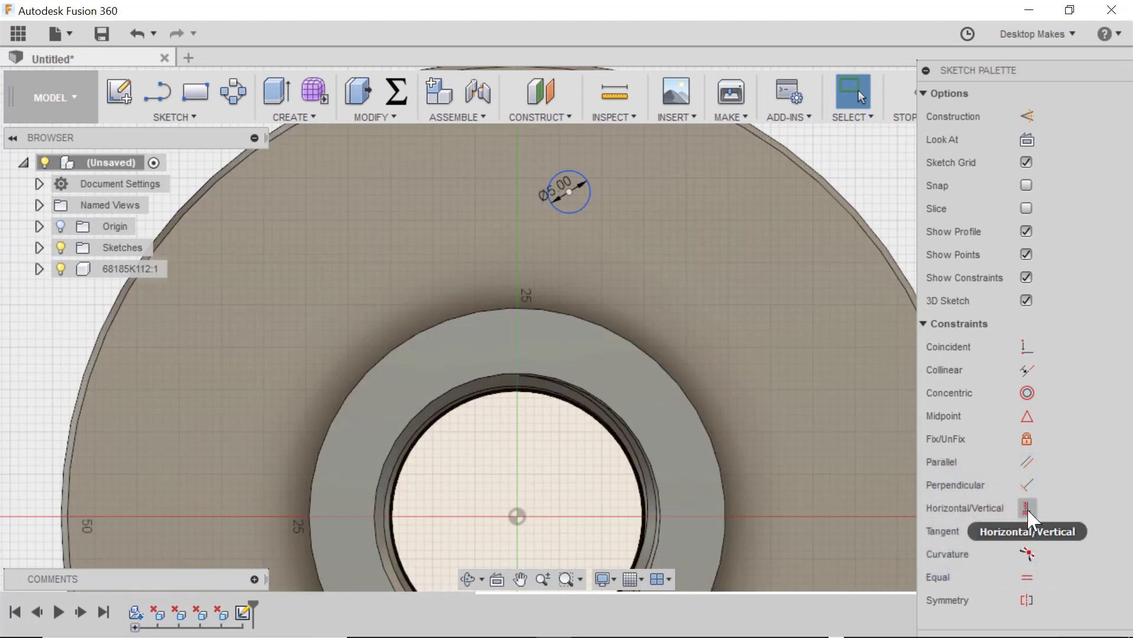
{"action": "left_click", "coordinate": [1028, 511]}
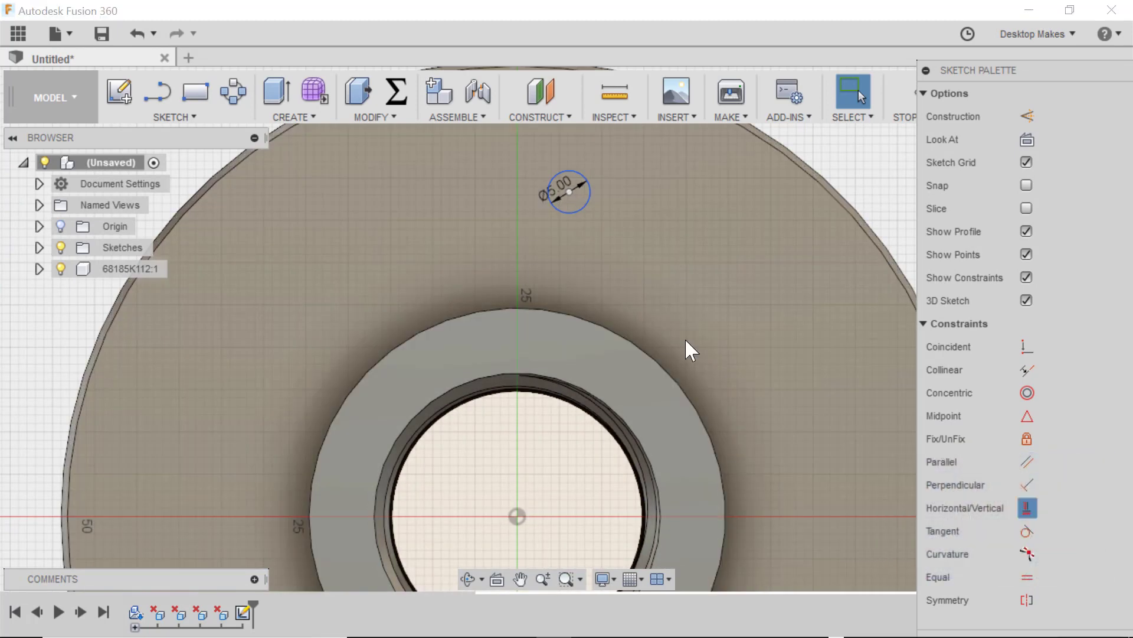
{"action": "left_click", "coordinate": [569, 193]}
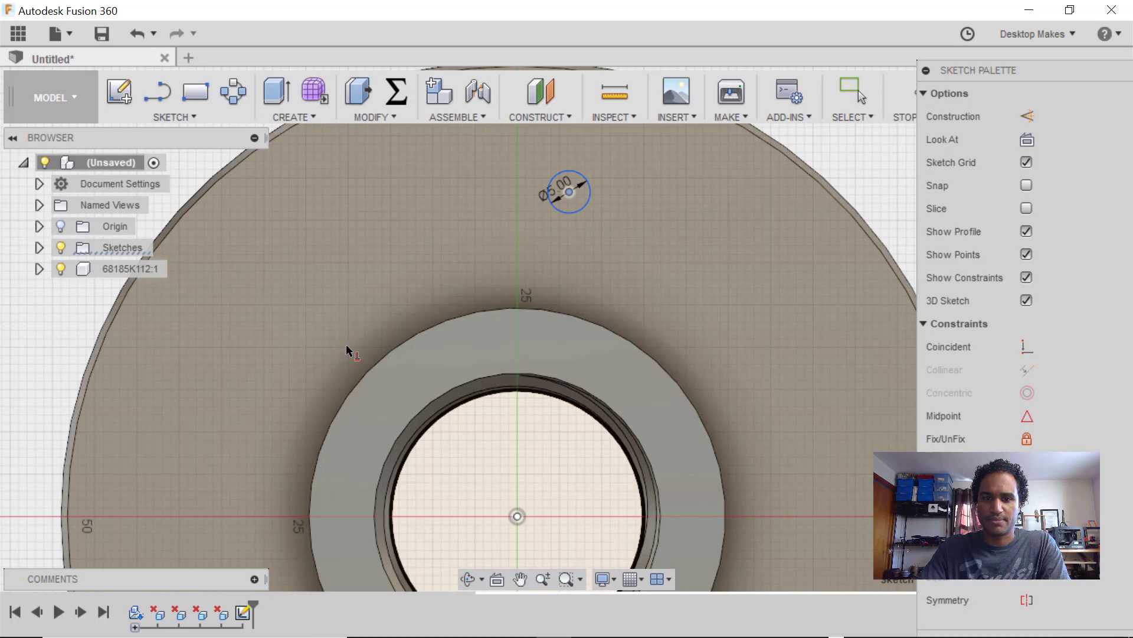
{"action": "left_click", "coordinate": [517, 516]}
{"action": "middle_click_drag", "start_coordinate": [553, 266], "coordinate": [561, 338]}
{"action": "left_click", "coordinate": [526, 287]}
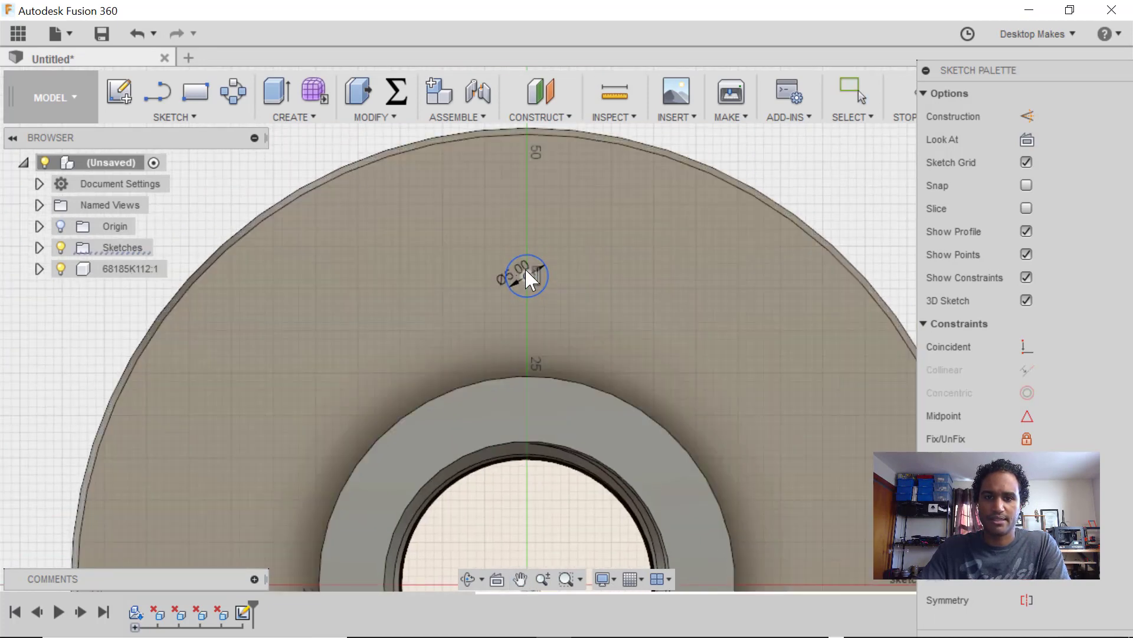
{"action": "key", "text": "Escape"}
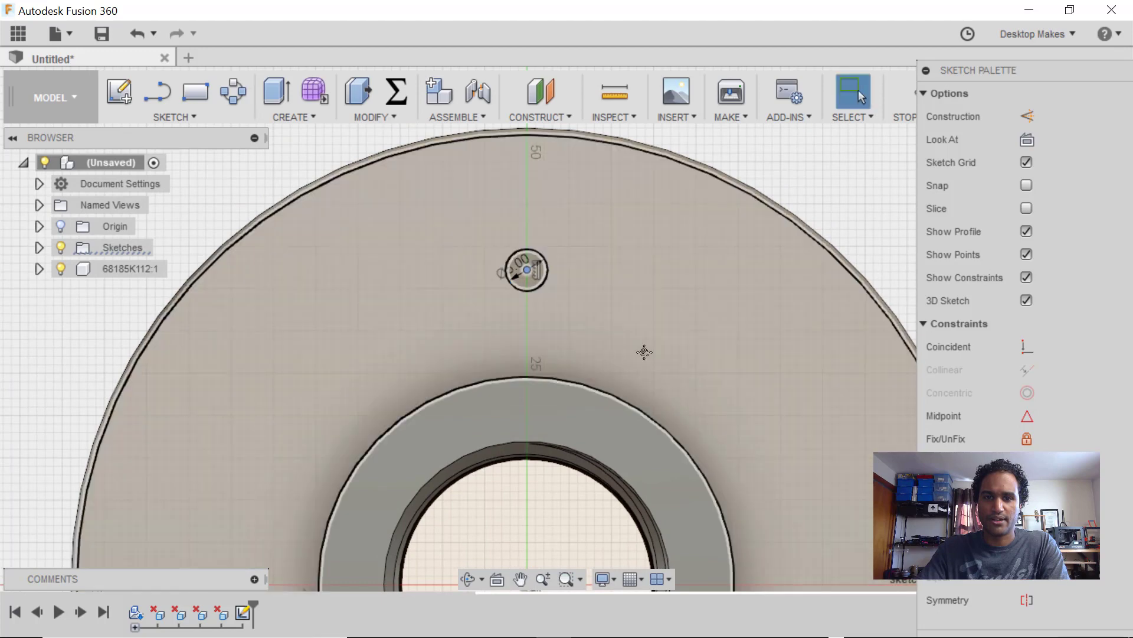
Dimension the circle centre 37 mm from the origin.
{"action": "scroll", "coordinate": [645, 353], "scroll_direction": "down", "scroll_amount": 2}
{"action": "scroll", "coordinate": [548, 472], "scroll_direction": "down", "scroll_amount": 2}
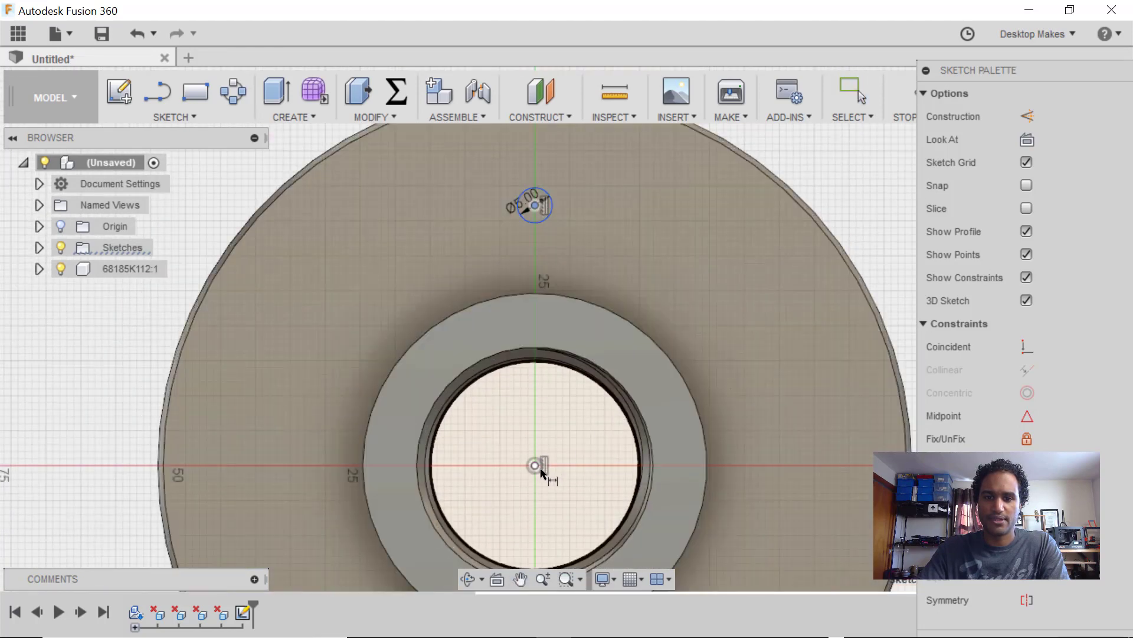
{"action": "left_click", "coordinate": [535, 466]}
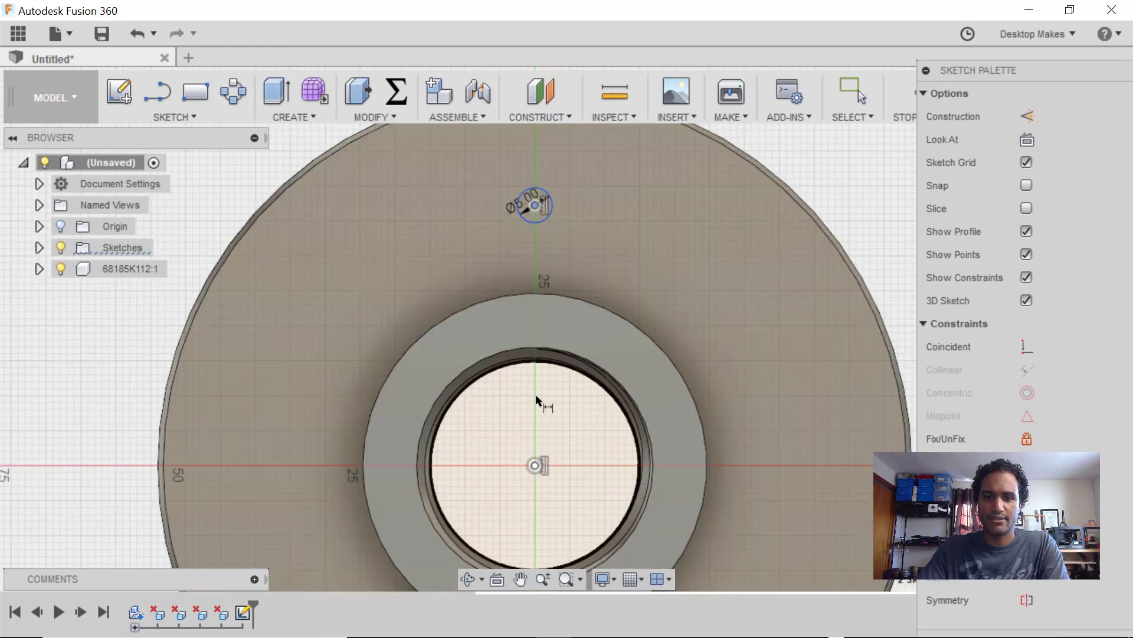
{"action": "left_click", "coordinate": [534, 207]}
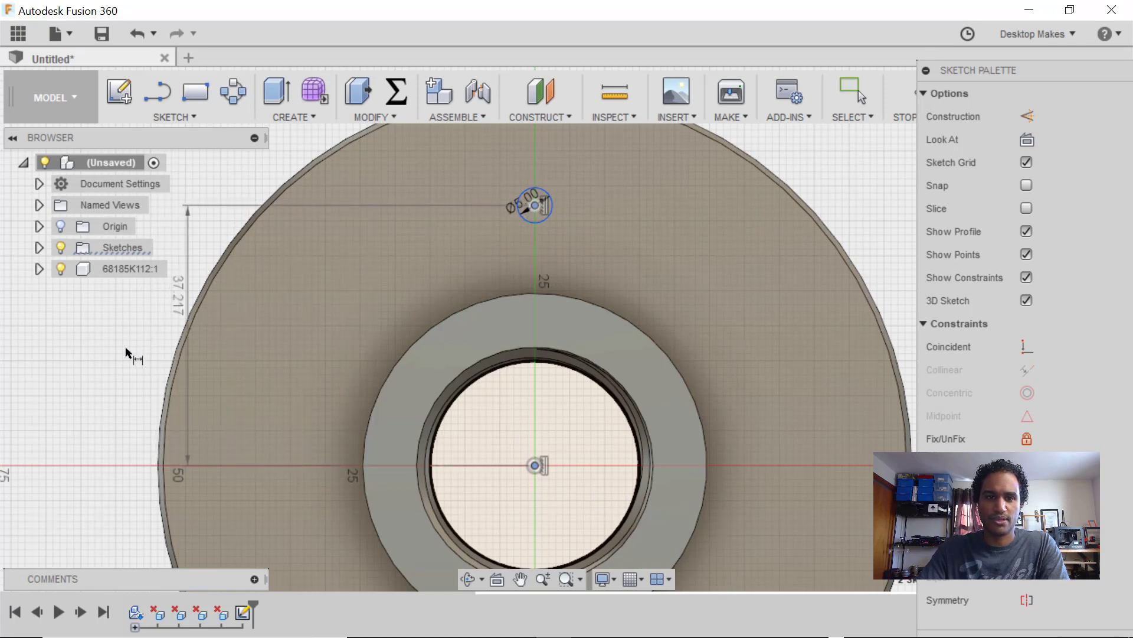
{"action": "left_click", "coordinate": [97, 354]}
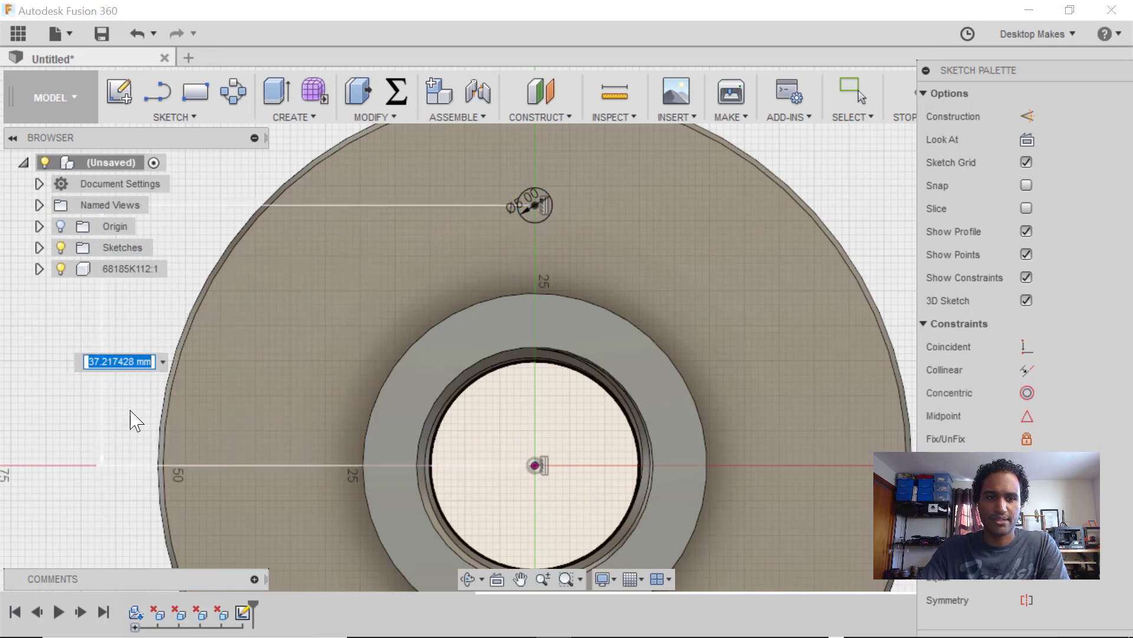
{"action": "type", "text": "37"}
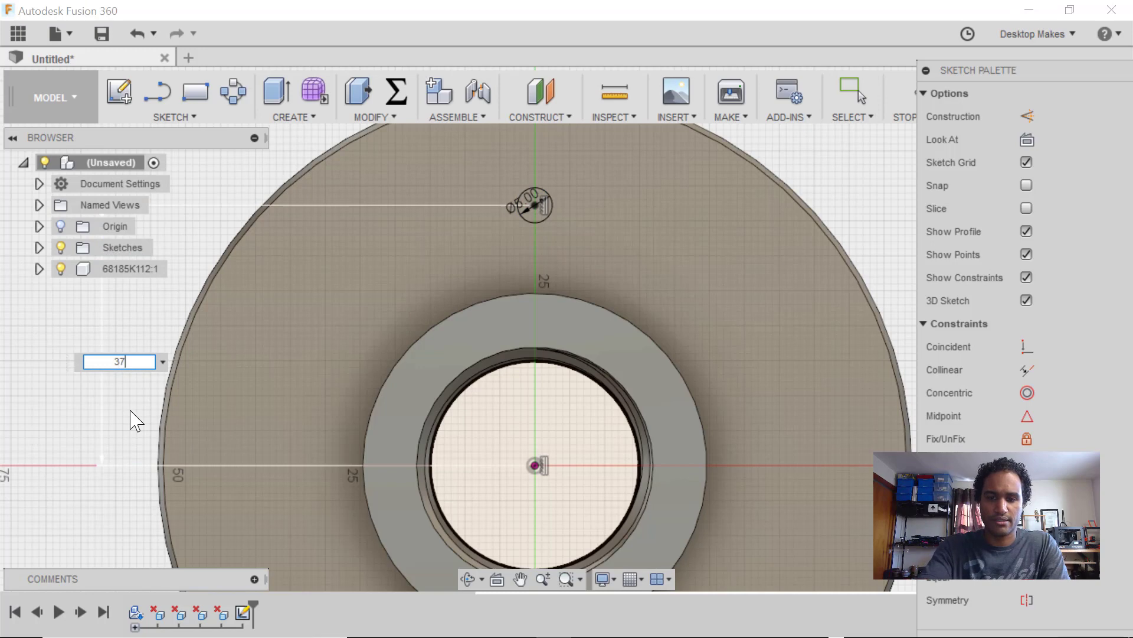
{"action": "key", "text": "Return"}
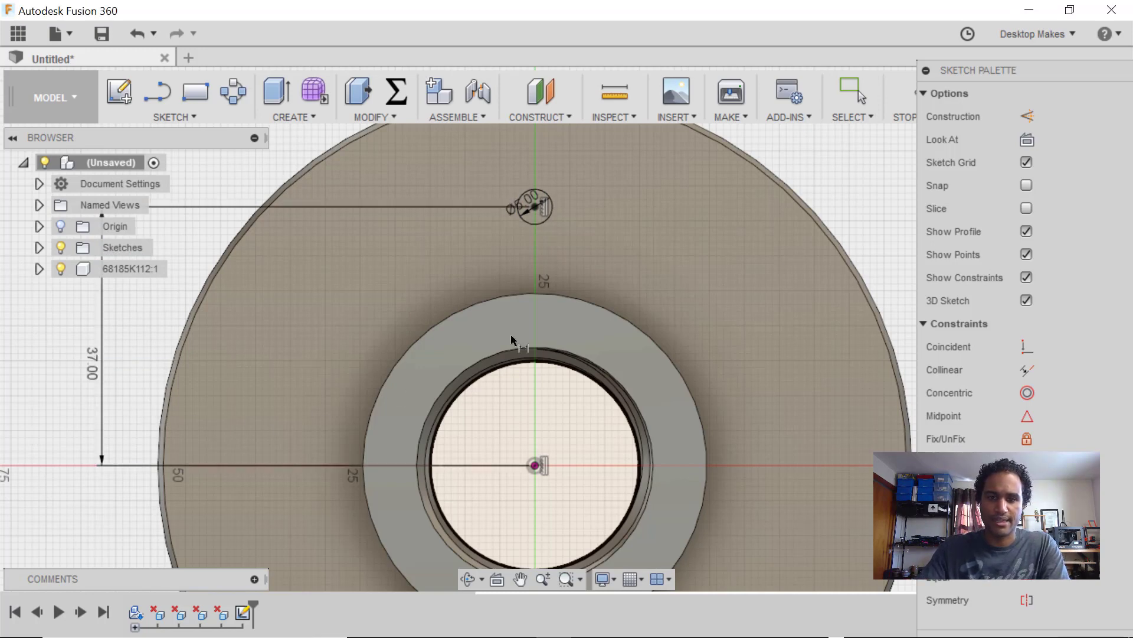
{"action": "scroll", "coordinate": [623, 291], "scroll_direction": "down", "scroll_amount": 1}
Circular-pattern the 5 mm circle around the flange centre with quantity 4, then stop the sketch.
{"action": "left_click", "coordinate": [177, 117]}
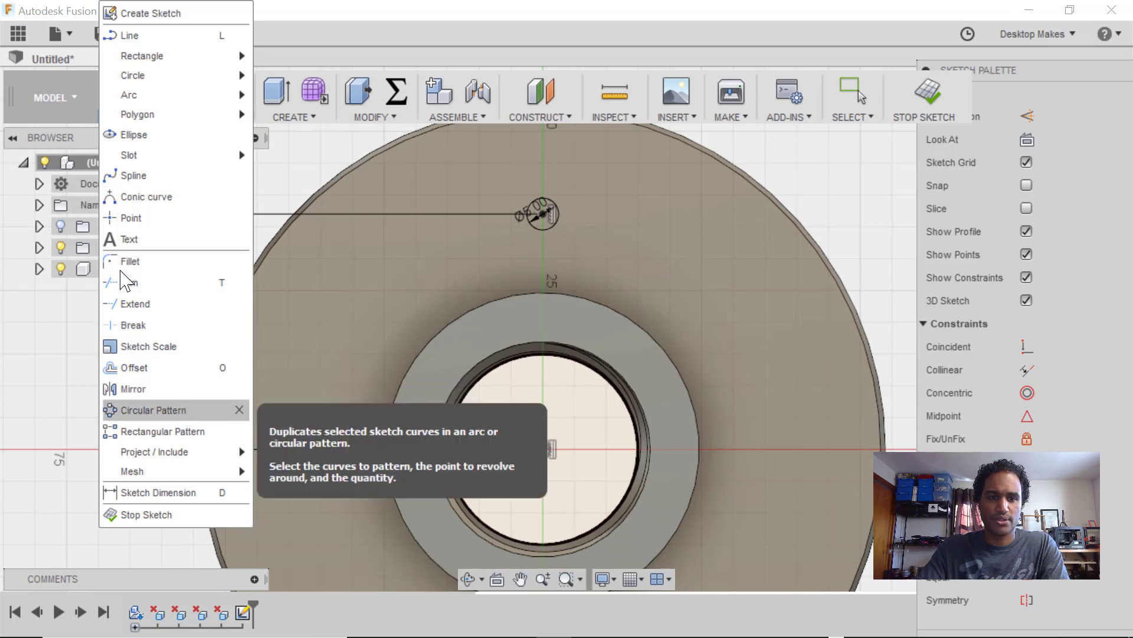
{"action": "left_click", "coordinate": [180, 409]}
{"action": "left_click", "coordinate": [540, 218]}
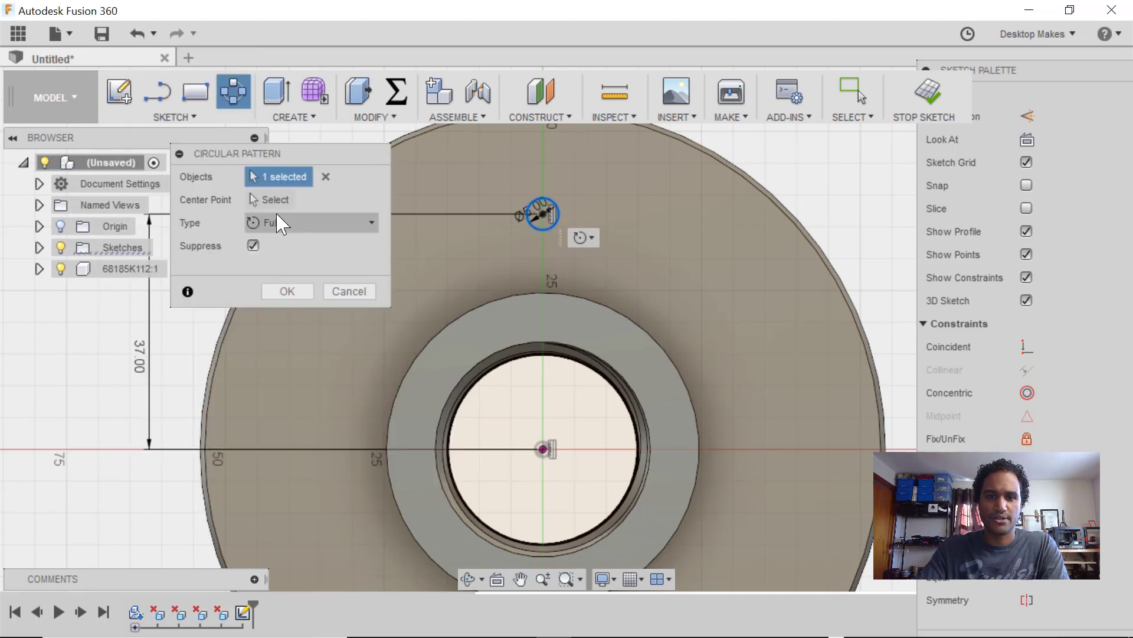
{"action": "left_click", "coordinate": [543, 450]}
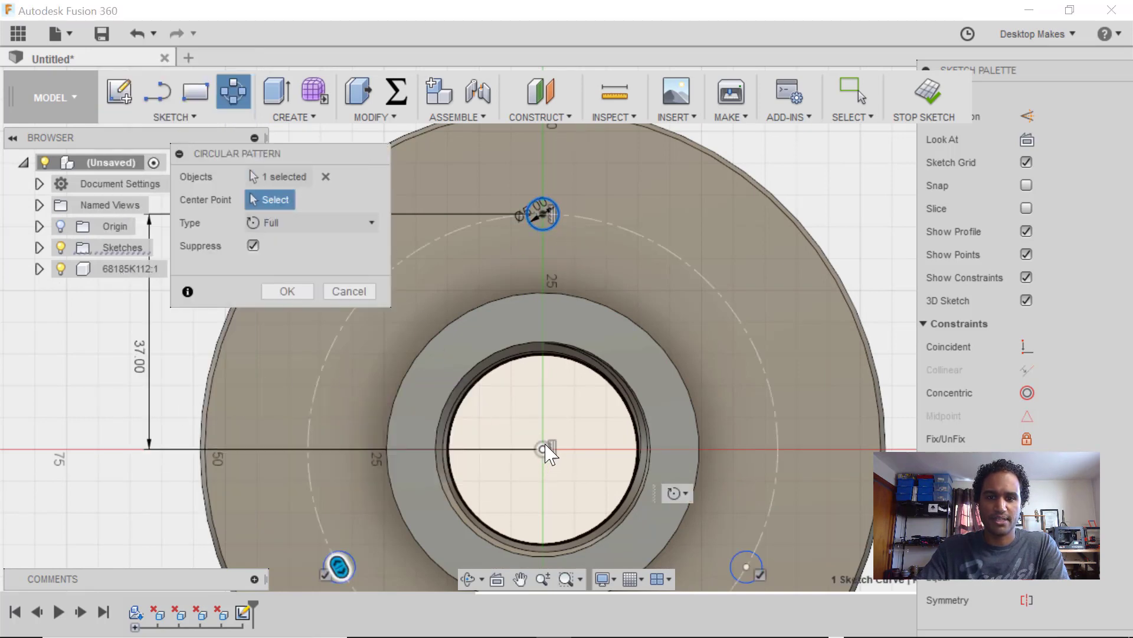
{"action": "left_click", "coordinate": [702, 490]}
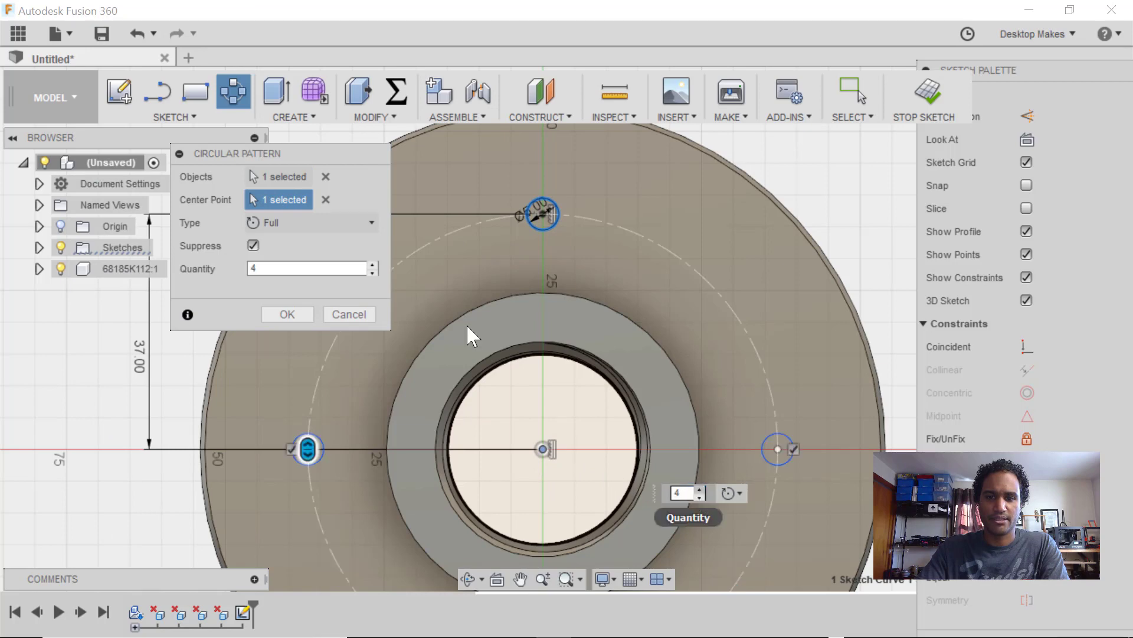
{"action": "left_click", "coordinate": [287, 314]}
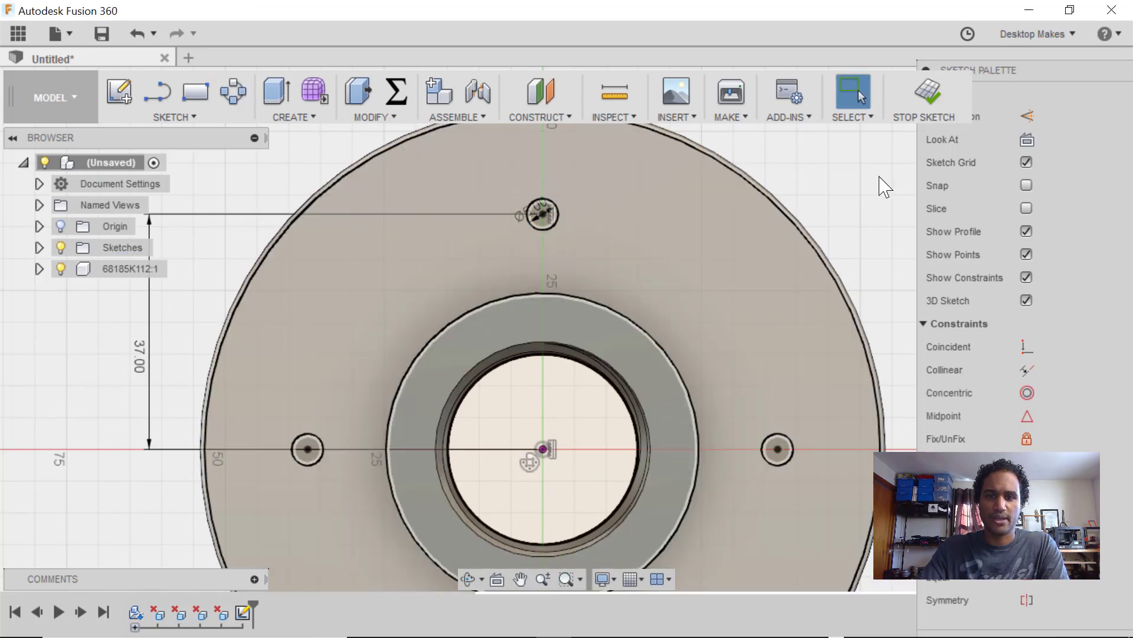
{"action": "left_click", "coordinate": [929, 94]}
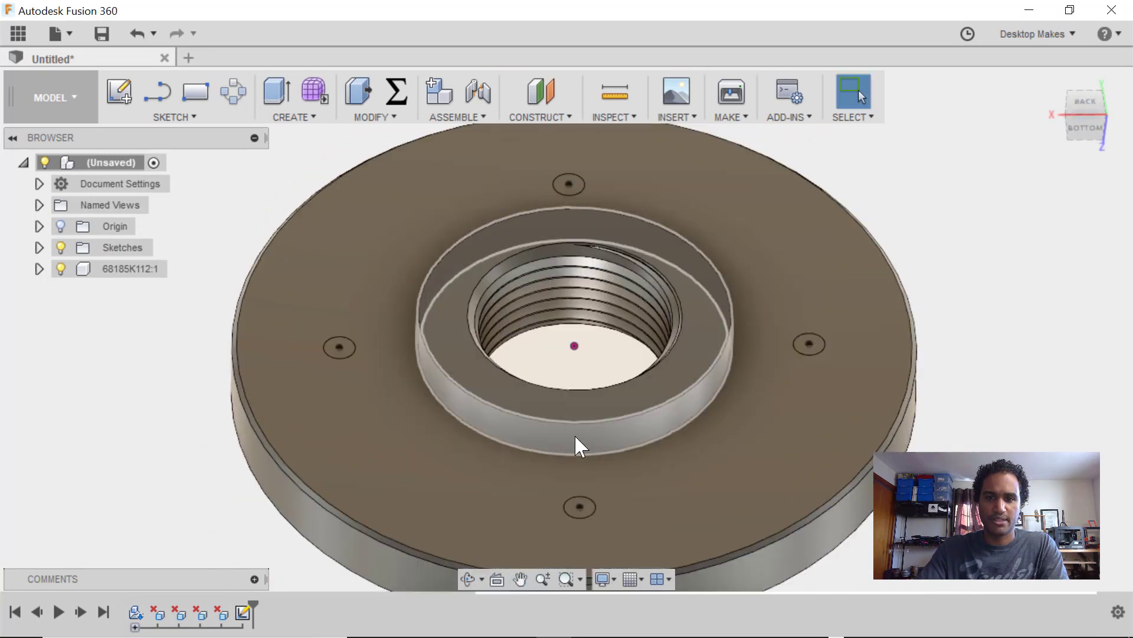
Extrude the four hole profiles 15 mm down as a Cut through the flange.
{"action": "key", "text": "e"}
{"action": "left_click", "coordinate": [372, 357]}
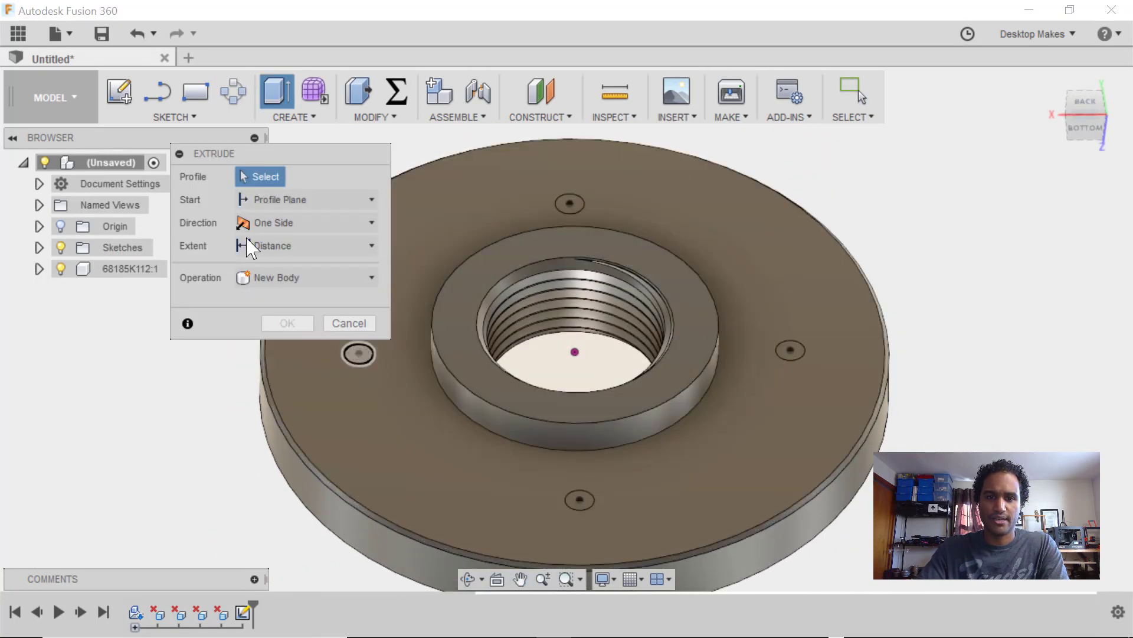
{"action": "left_click", "coordinate": [795, 355]}
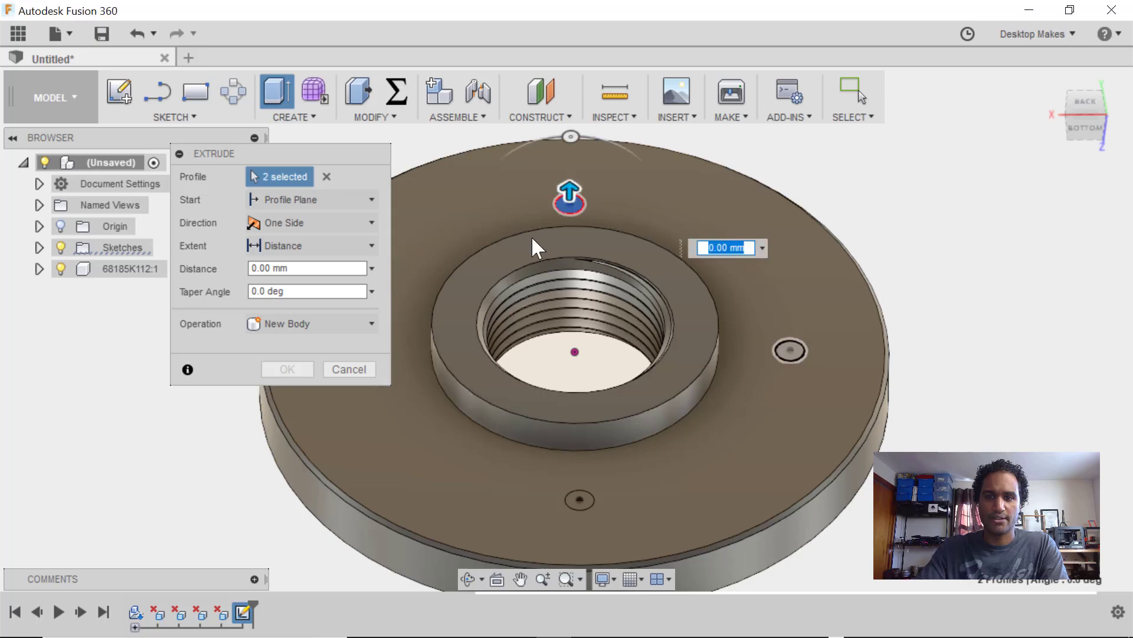
{"action": "left_click", "coordinate": [578, 500]}
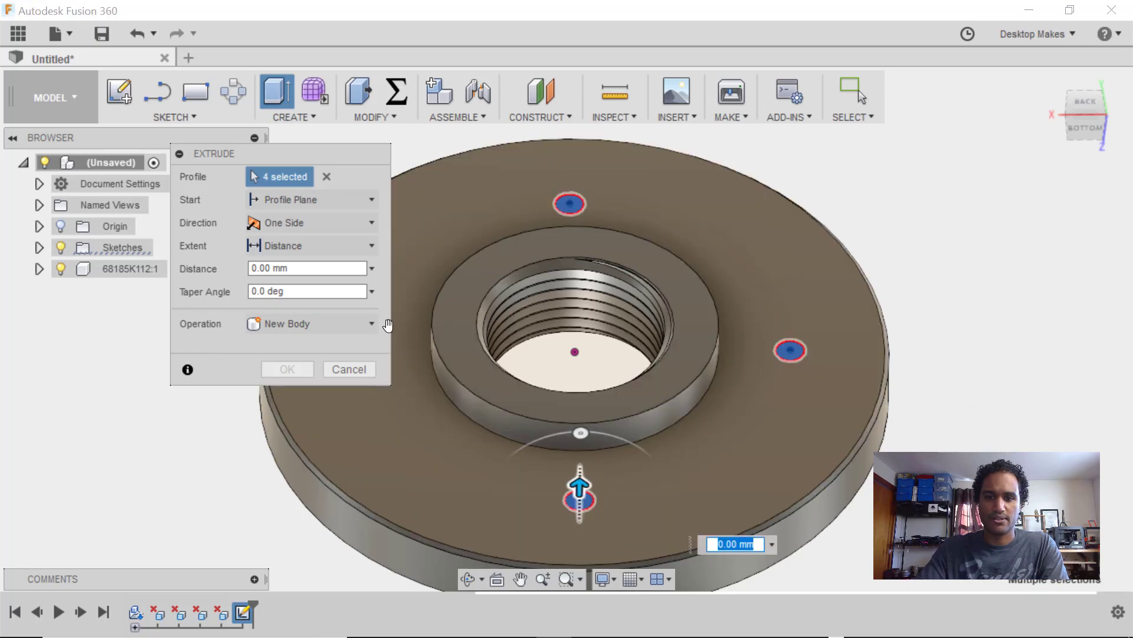
{"action": "left_click_drag", "start_coordinate": [579, 490], "coordinate": [580, 534]}
{"action": "middle_click_drag", "start_coordinate": [579, 535], "coordinate": [699, 370], "text": "shift"}
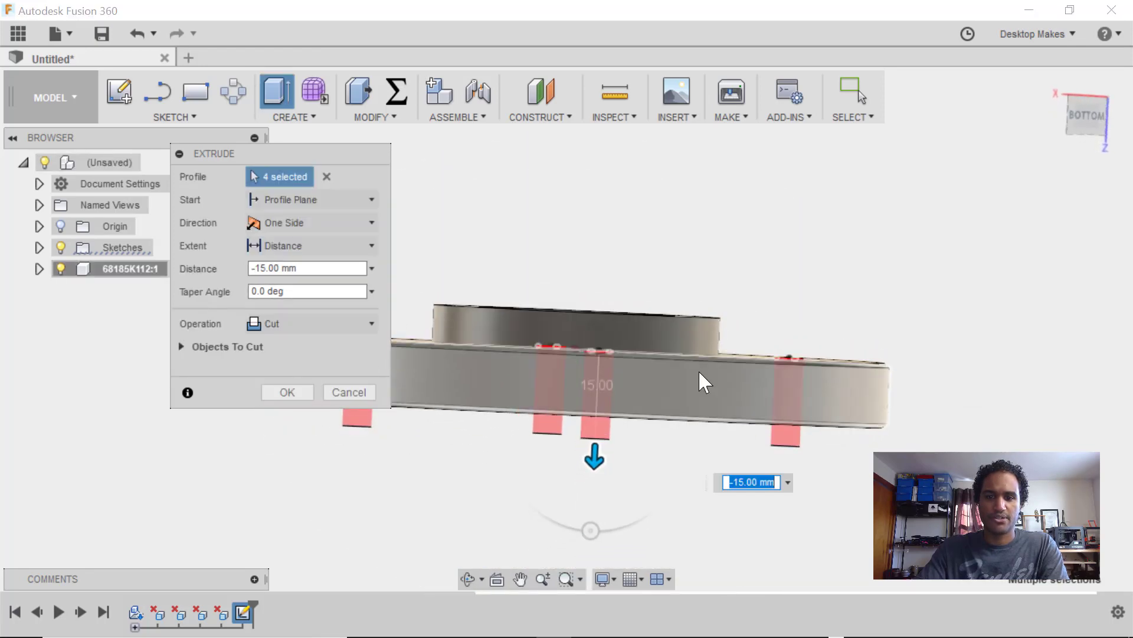
{"action": "left_click", "coordinate": [293, 247]}
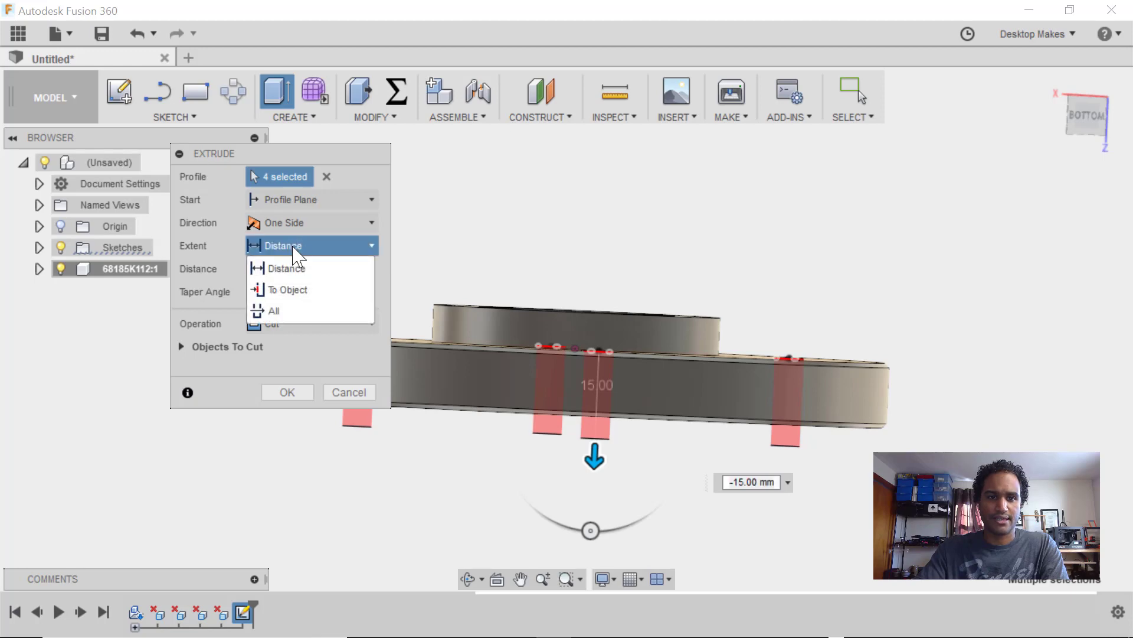
{"action": "left_click", "coordinate": [203, 221]}
{"action": "left_click", "coordinate": [295, 392]}
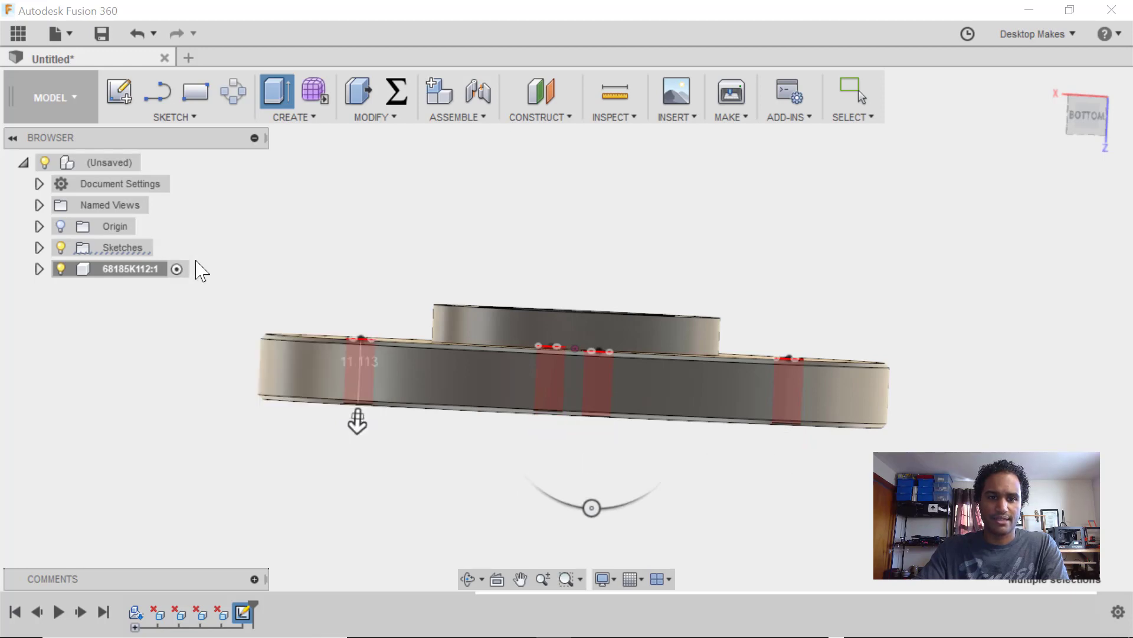
{"action": "middle_click_drag", "start_coordinate": [911, 296], "coordinate": [577, 246], "text": "shift"}
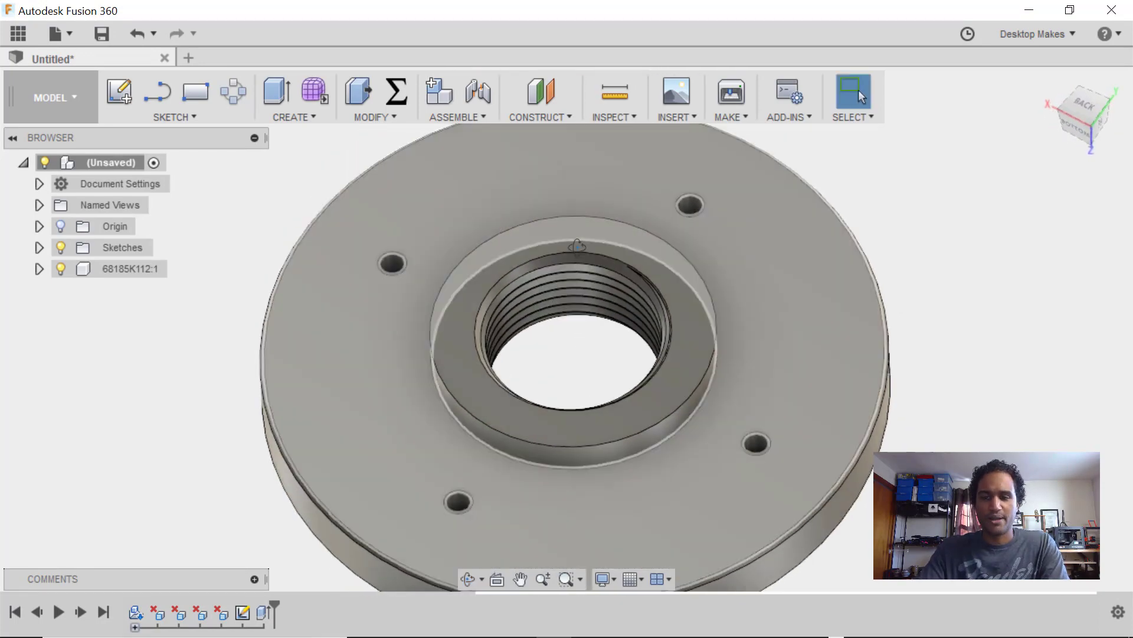
{"action": "scroll", "coordinate": [896, 366], "scroll_direction": "down", "scroll_amount": 4}
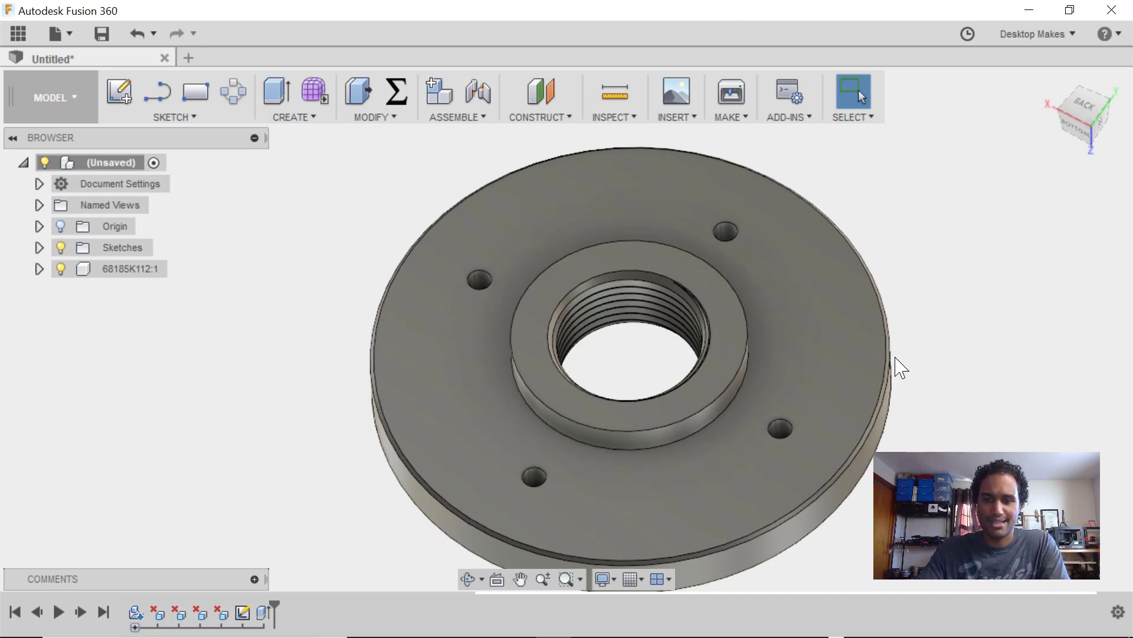
{"action": "middle_click_drag", "start_coordinate": [623, 302], "coordinate": [604, 285]}
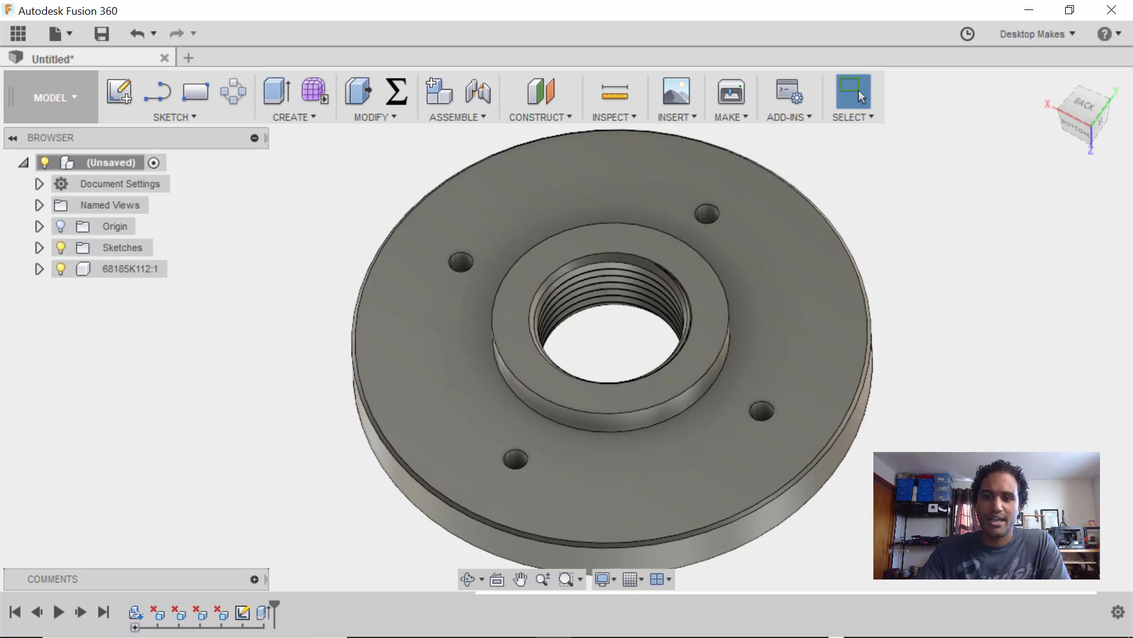
{"action": "middle_click_drag", "start_coordinate": [904, 461], "coordinate": [891, 430], "text": "shift"}
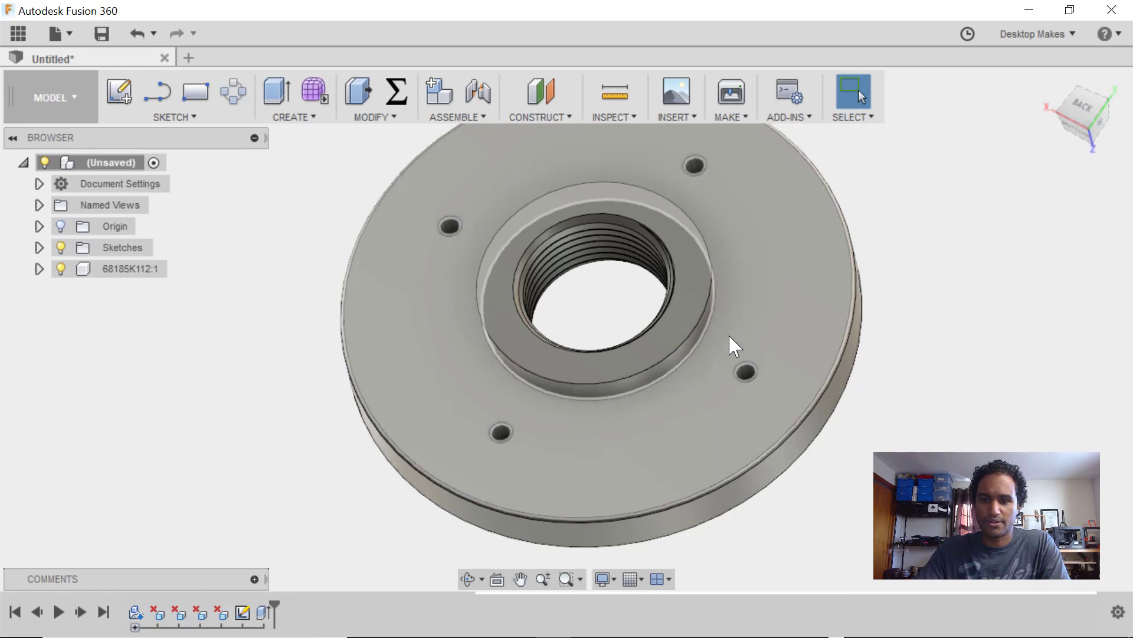
Fillet the raised hub's outer base edge with a 3 mm radius.
{"action": "key", "text": "f"}
{"action": "left_click", "coordinate": [714, 326]}
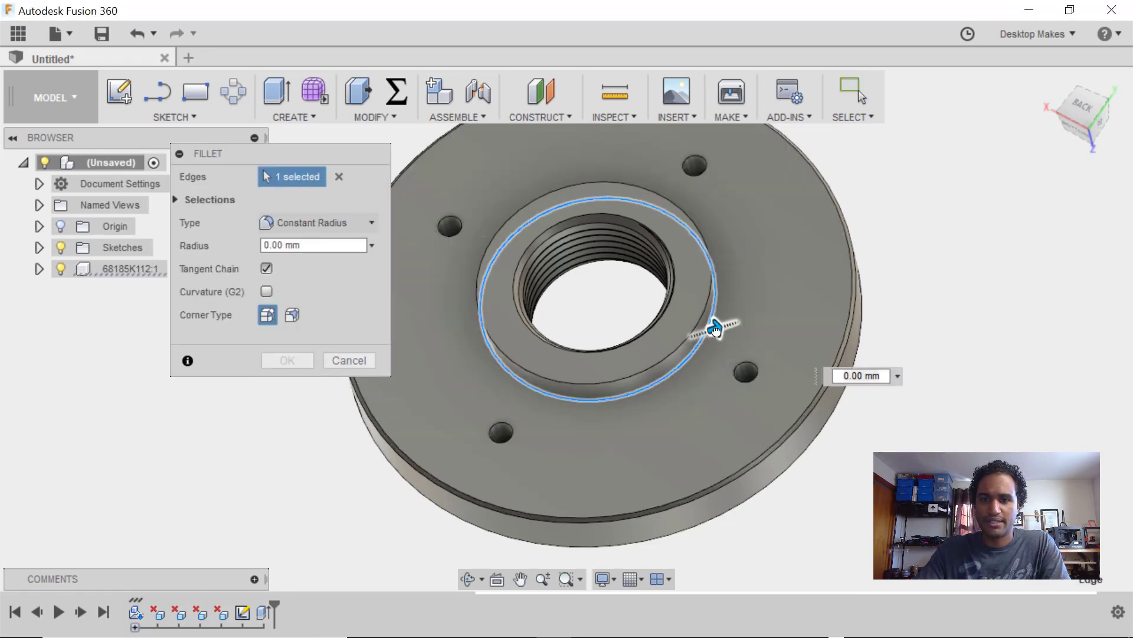
{"action": "mouse_move", "coordinate": [715, 328]}
{"action": "left_mouse_down"}
{"action": "mouse_move", "coordinate": [730, 324]}
{"action": "mouse_move", "coordinate": [720, 326]}
{"action": "left_mouse_up"}
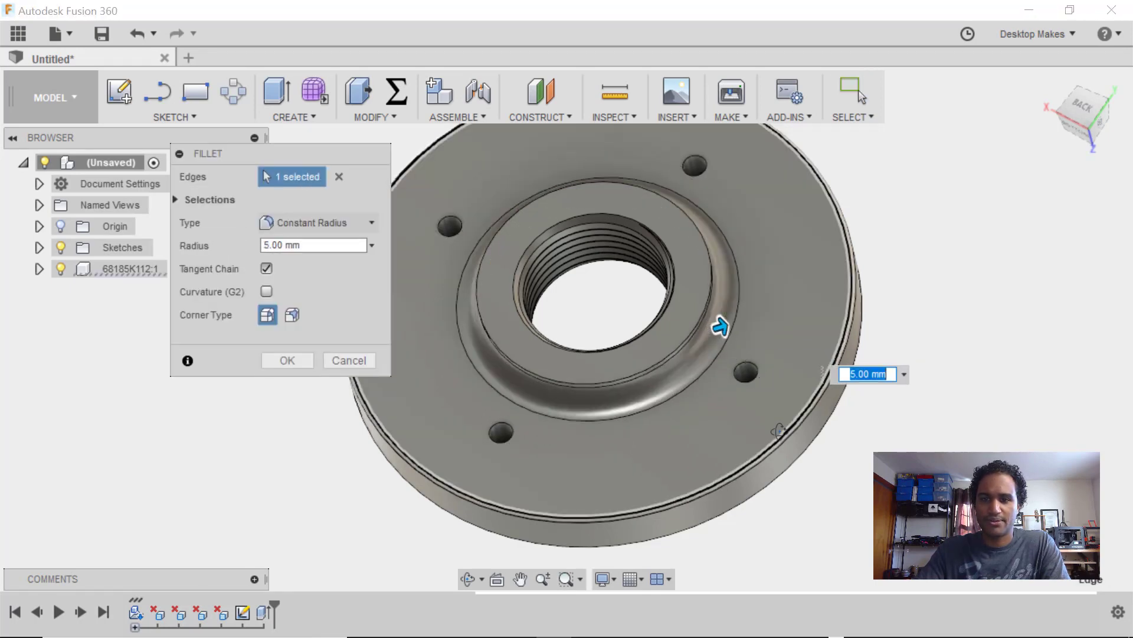
{"action": "middle_click_drag", "start_coordinate": [779, 430], "coordinate": [779, 425], "text": "shift"}
{"action": "type", "text": "3"}
{"action": "key", "text": "Return"}
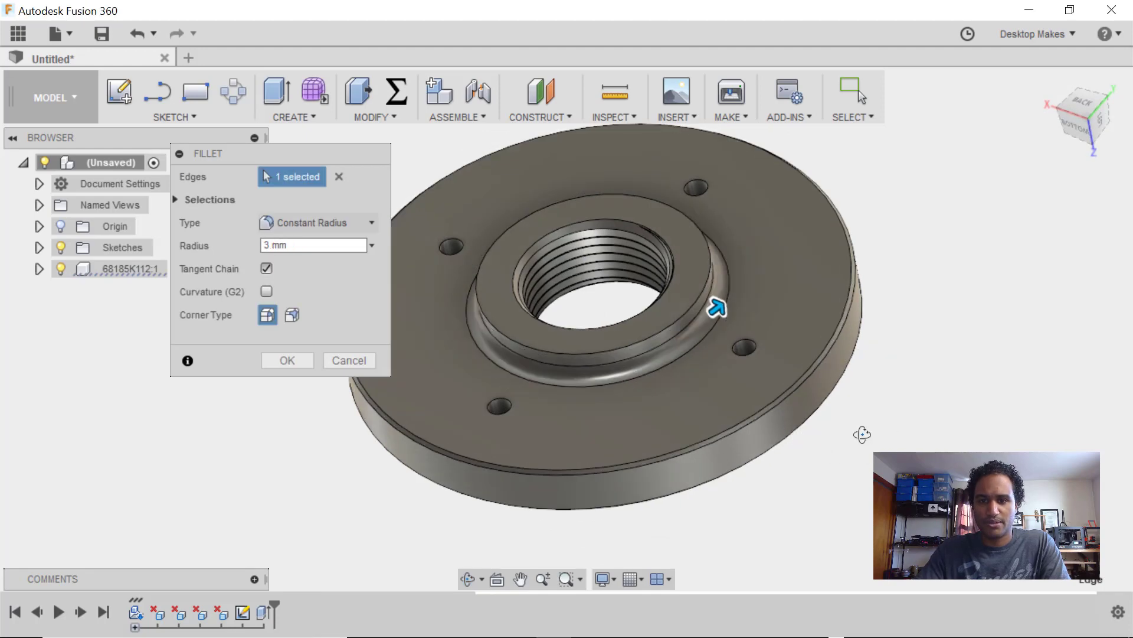
{"action": "middle_click_drag", "start_coordinate": [861, 434], "coordinate": [856, 498], "text": "shift"}
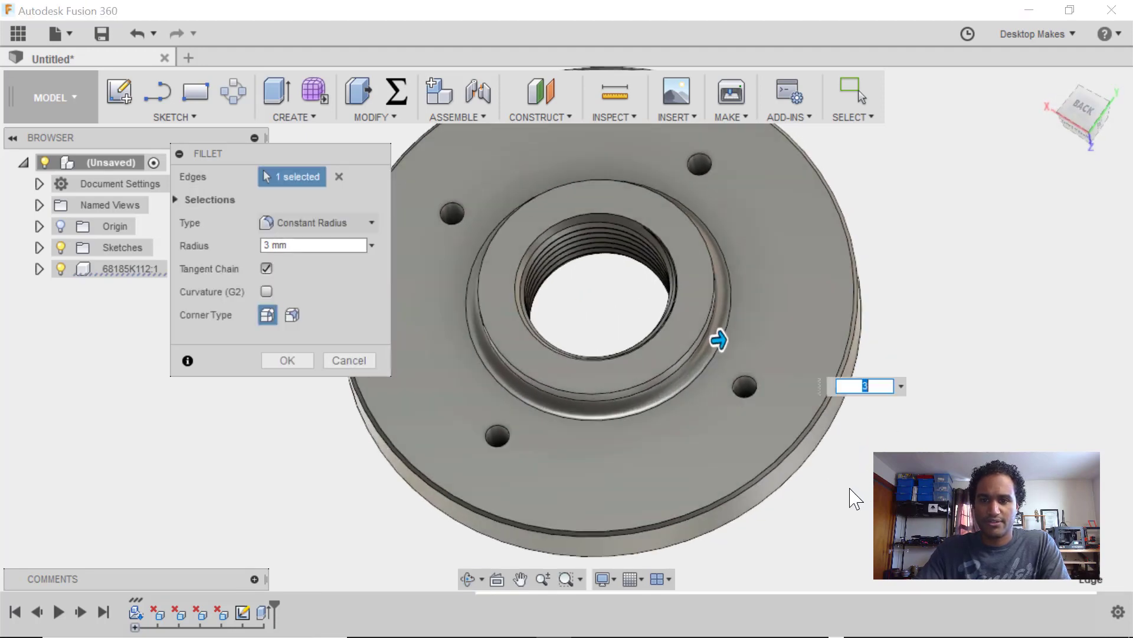
{"action": "left_click", "coordinate": [287, 360]}
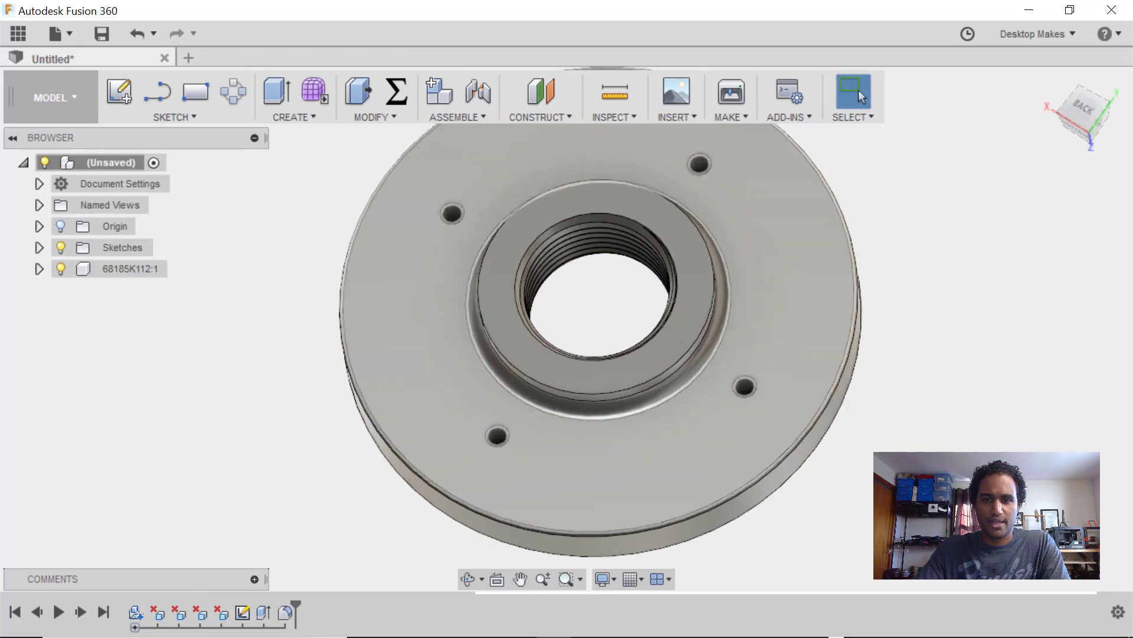
Send the flange body to 3D Print with MakerBot as the print utility.
{"action": "scroll", "coordinate": [974, 321], "scroll_direction": "down", "scroll_amount": 2}
{"action": "middle_click_drag", "start_coordinate": [974, 321], "coordinate": [874, 366], "text": "shift"}
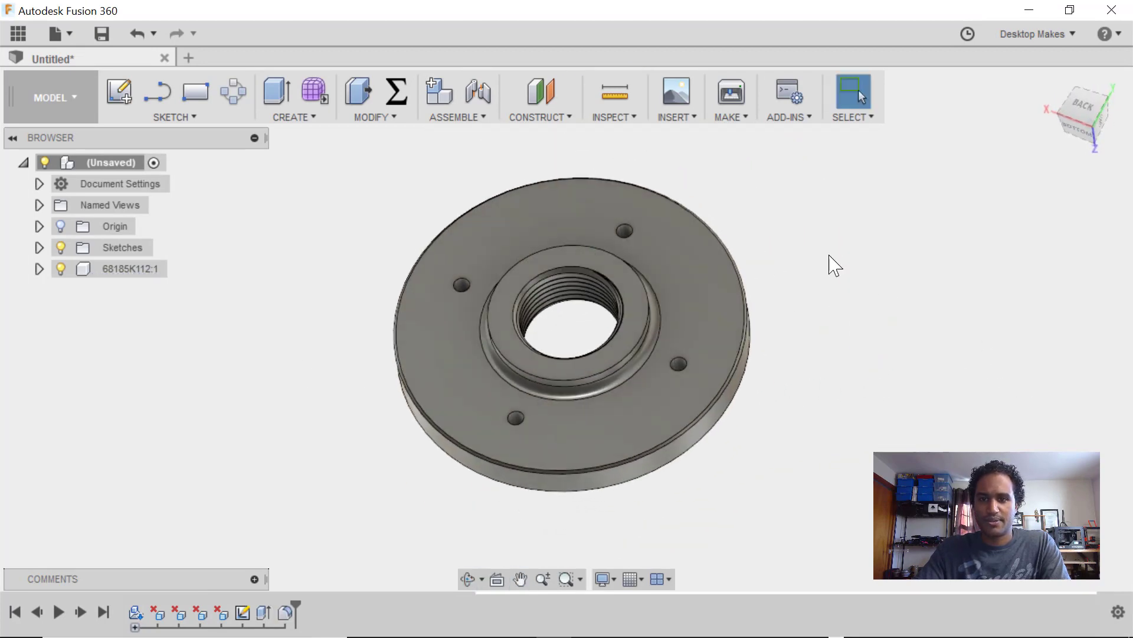
{"action": "left_click", "coordinate": [732, 116]}
{"action": "left_click", "coordinate": [748, 137]}
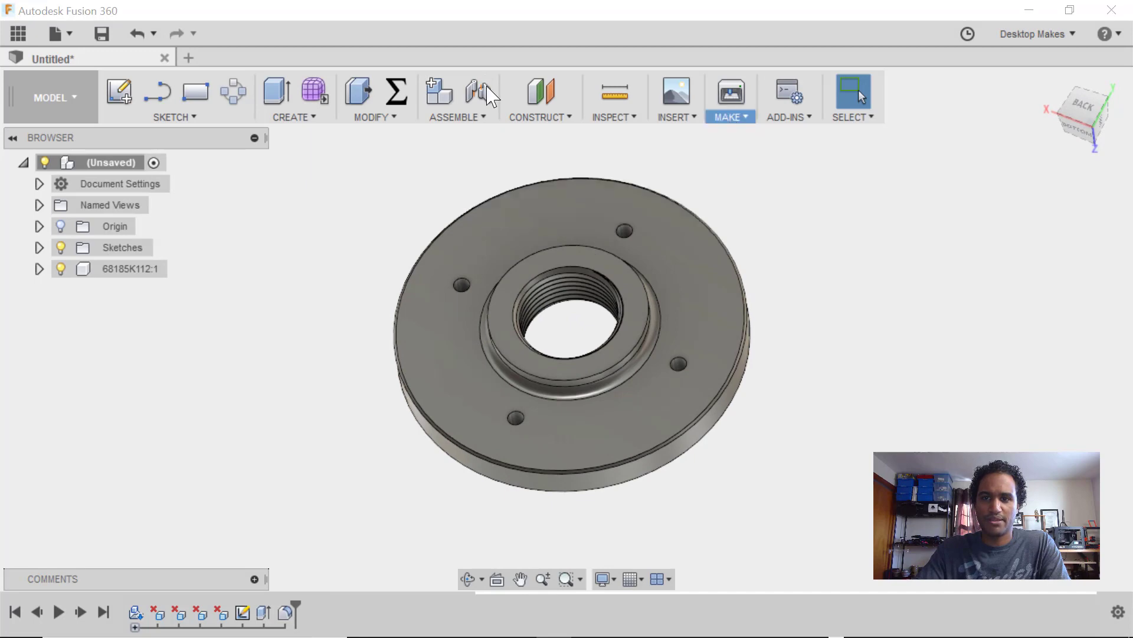
{"action": "left_click", "coordinate": [686, 279]}
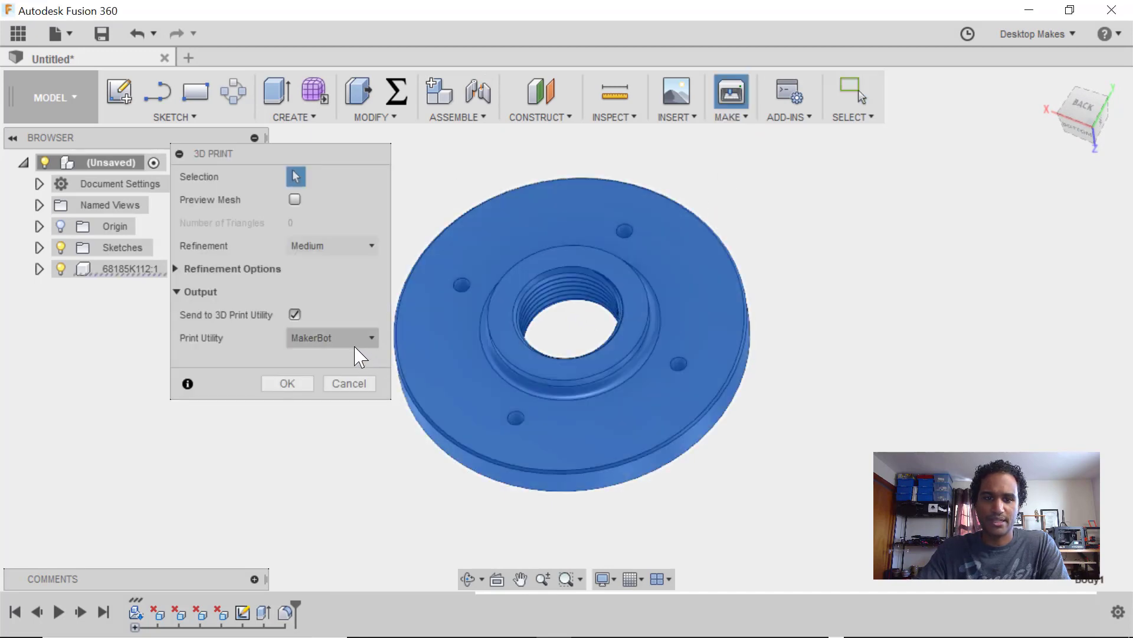
{"action": "left_click", "coordinate": [360, 338]}
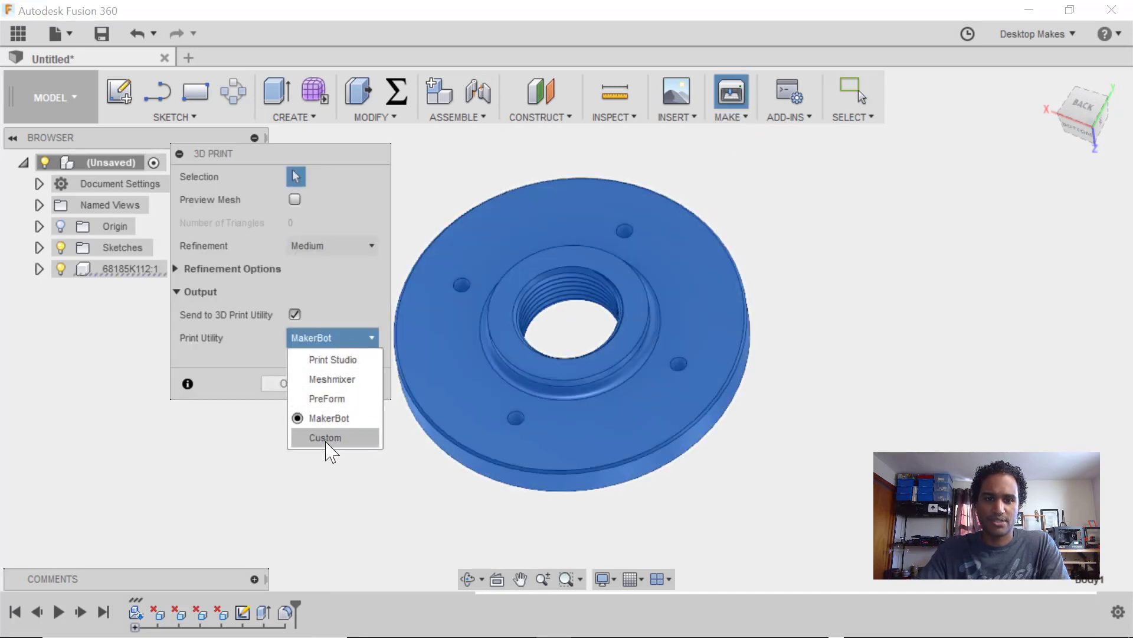
{"action": "left_click", "coordinate": [257, 371]}
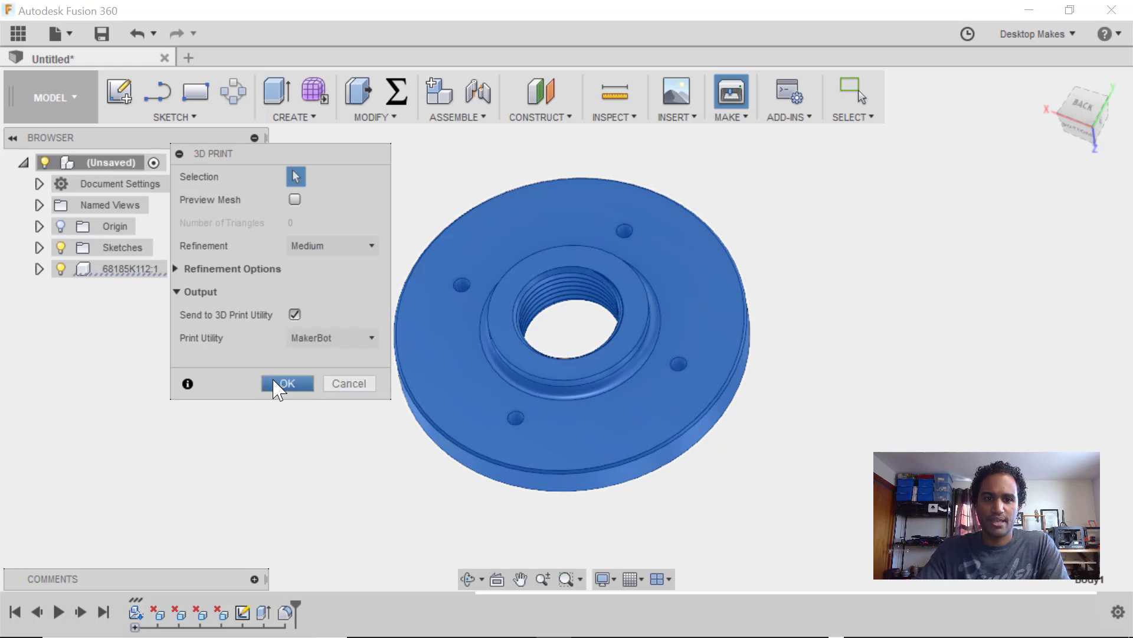
{"action": "left_click", "coordinate": [338, 385]}
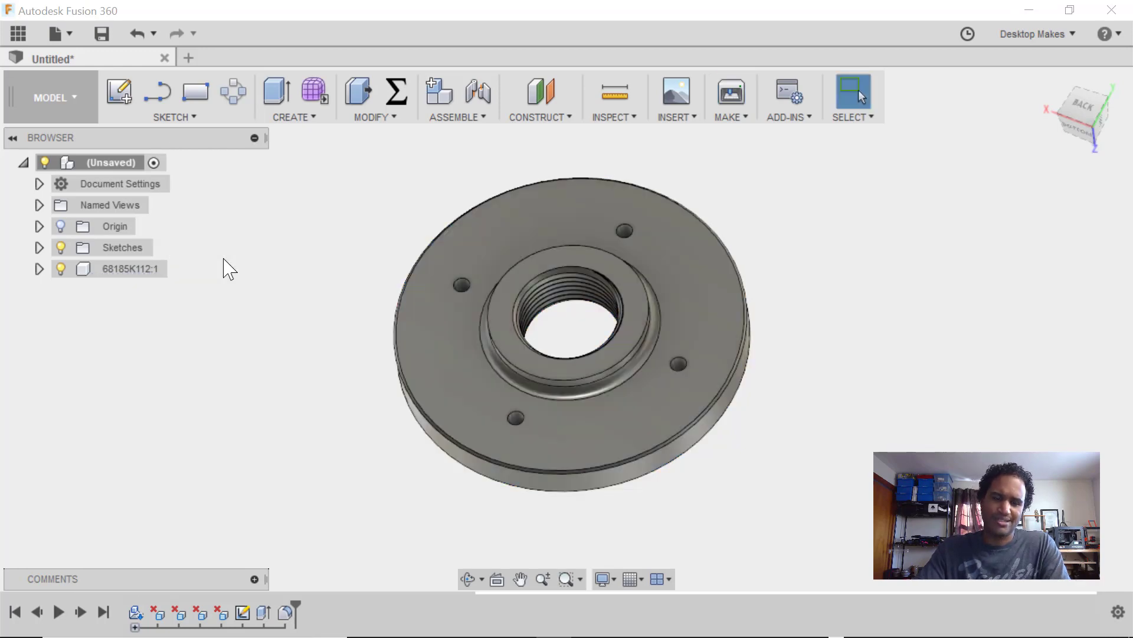